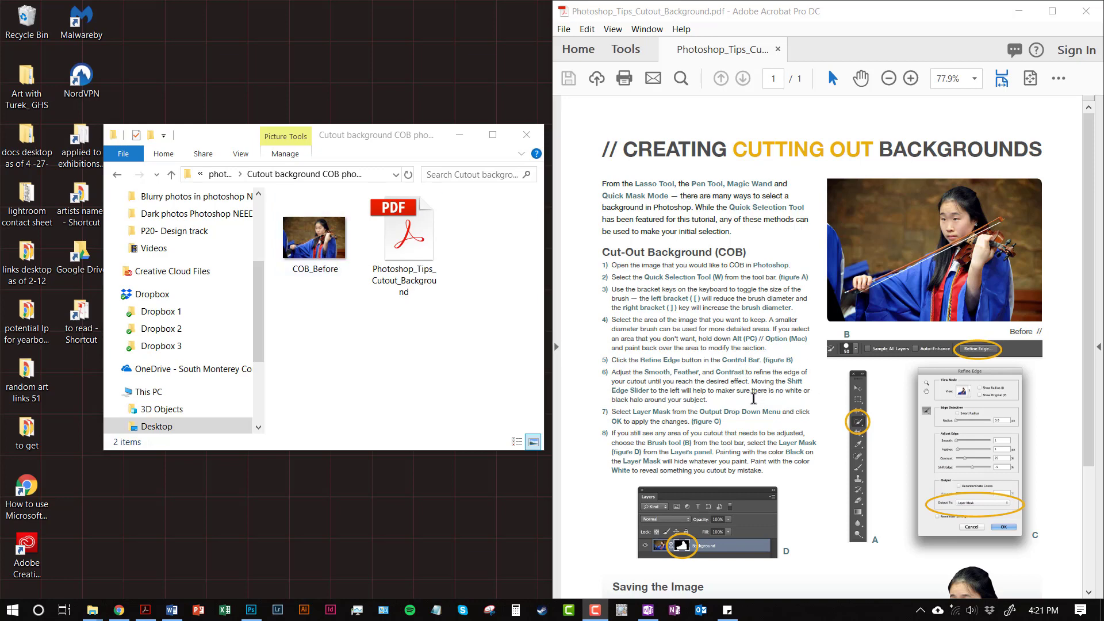
- Read through the cut-out background instructions in the PDF and find the COB_Before image in the tutorial folder
{"action": "scroll", "coordinate": [753, 398], "scroll_direction": "down", "scroll_amount": 3}
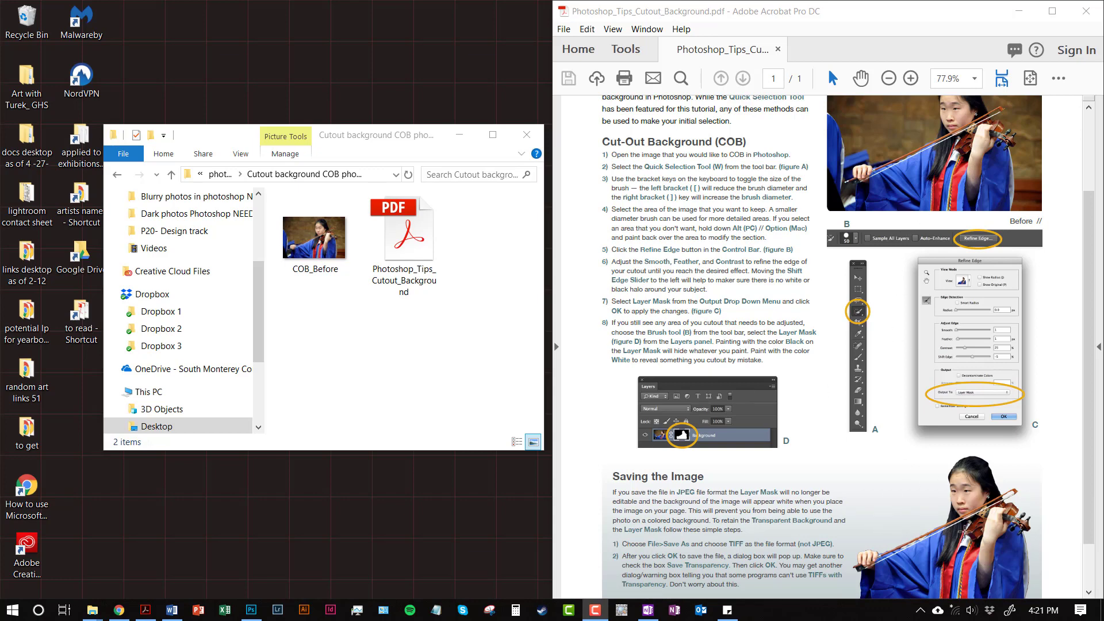
{"action": "scroll", "coordinate": [900, 535], "scroll_direction": "down", "scroll_amount": 1}
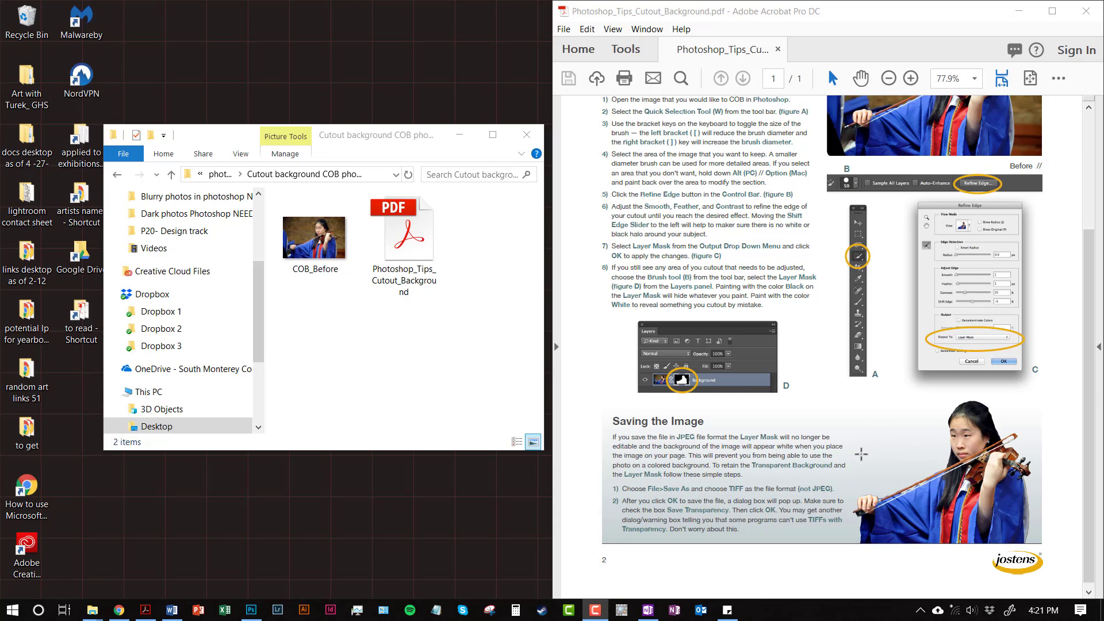
{"action": "left_click", "coordinate": [406, 360]}
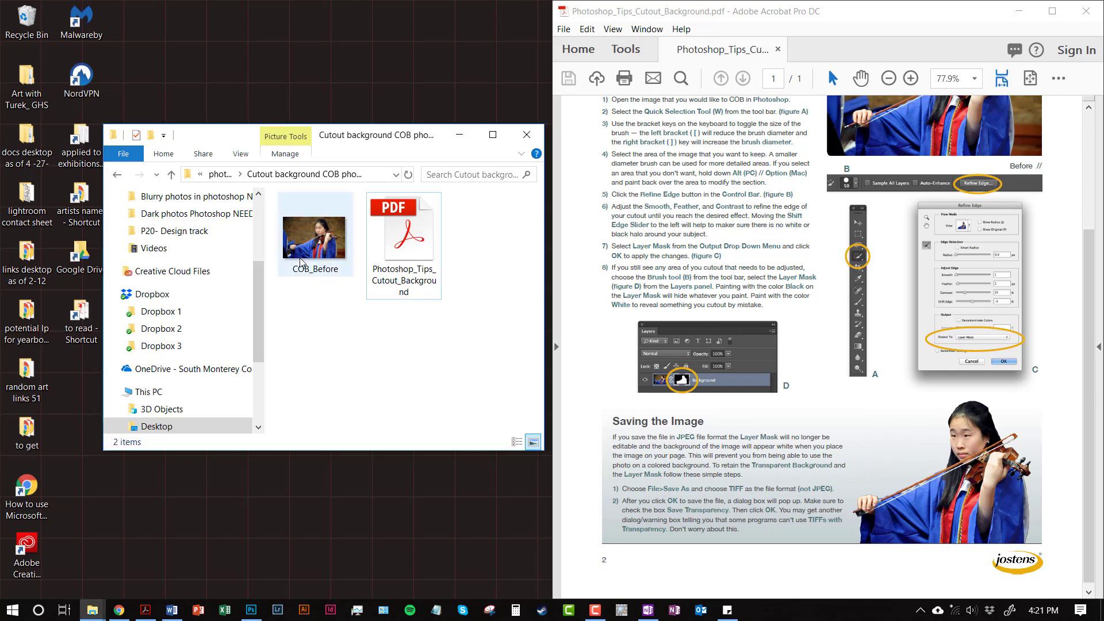
{"action": "left_click", "coordinate": [311, 249]}
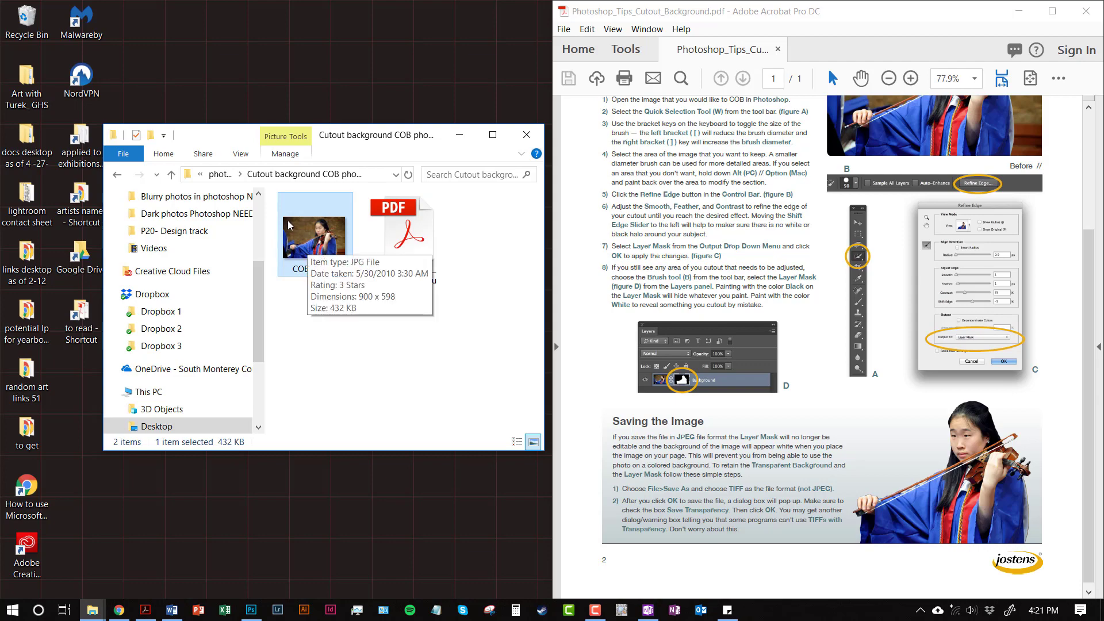
- Switch to Photoshop and open the COB_Before image from the Cutout background COB photoshop folder
{"action": "left_click", "coordinate": [249, 610]}
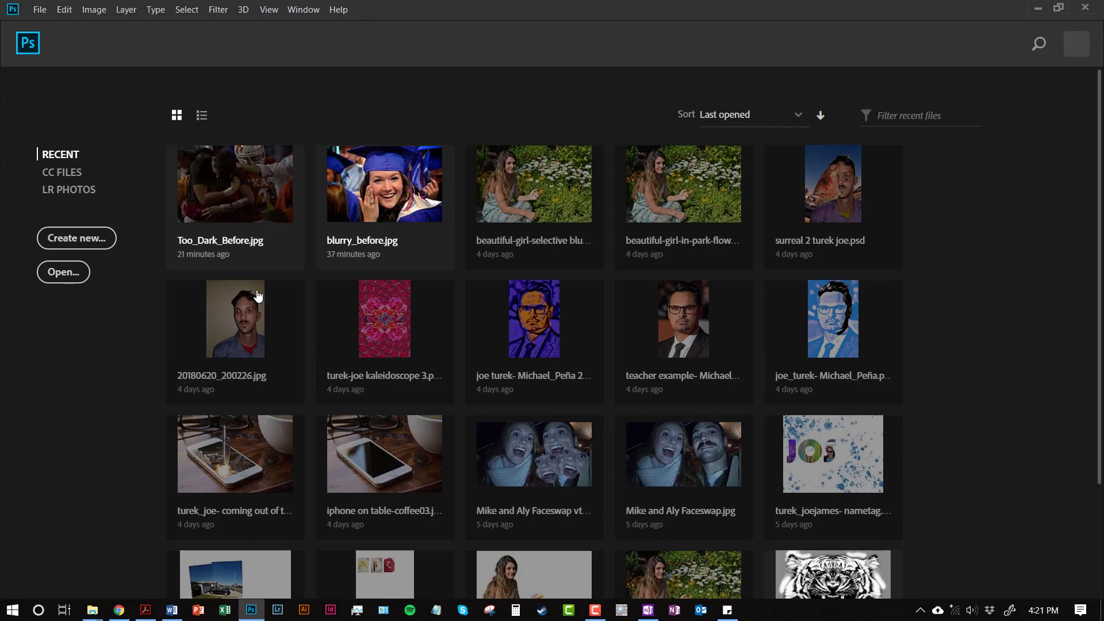
{"action": "left_click", "coordinate": [58, 274]}
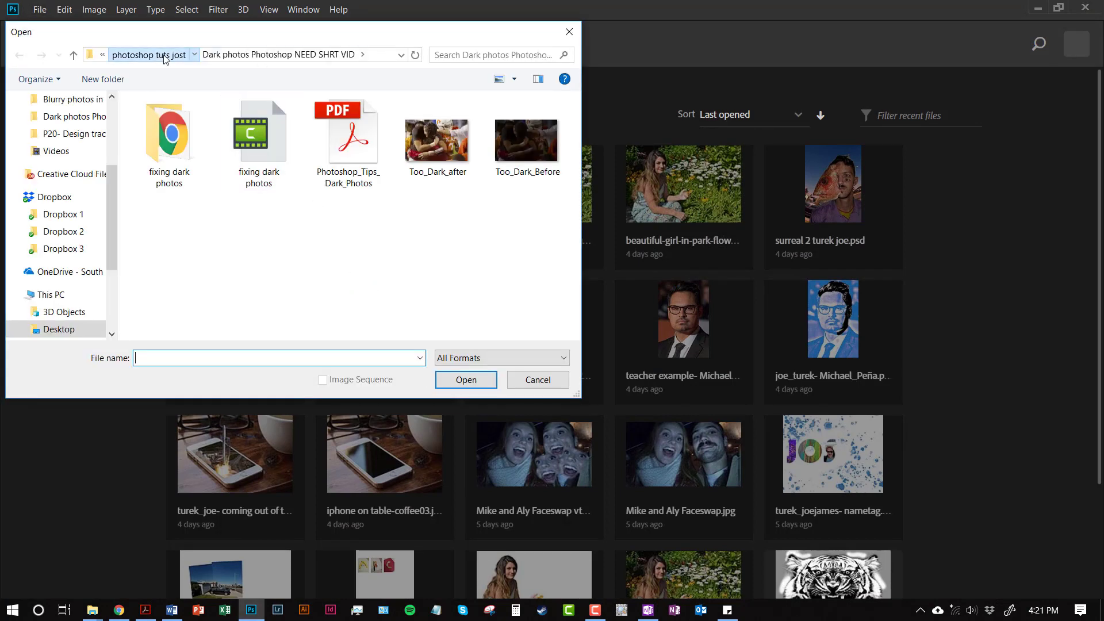
{"action": "left_click", "coordinate": [167, 55]}
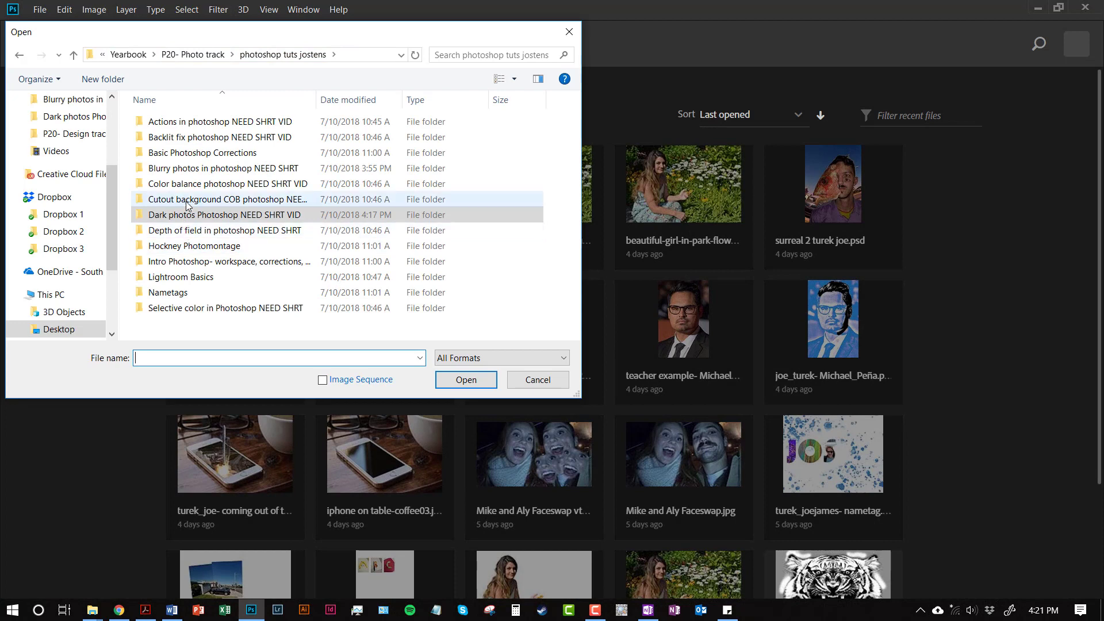
{"action": "left_click", "coordinate": [187, 202]}
{"action": "double_click", "coordinate": [186, 204]}
{"action": "left_click", "coordinate": [190, 151]}
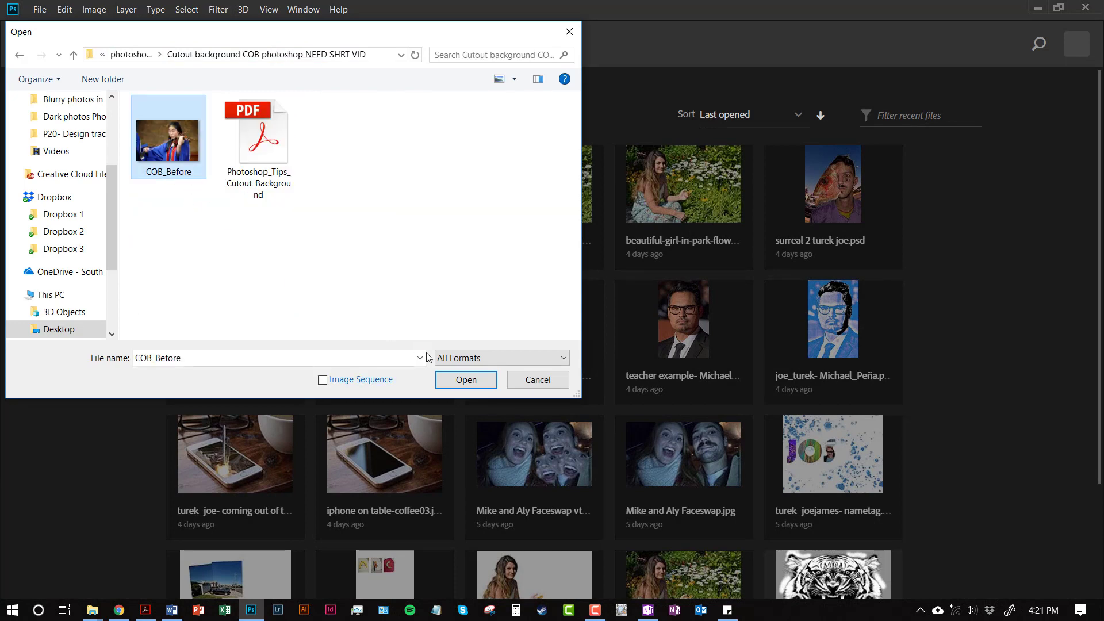
{"action": "left_click", "coordinate": [466, 380]}
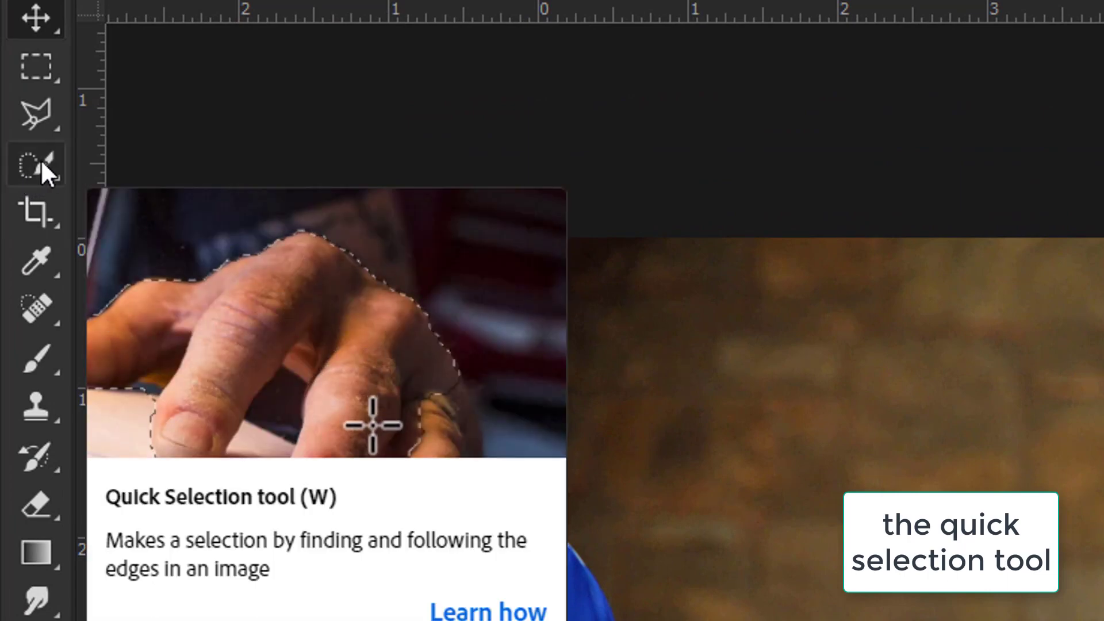
- Activate the Quick Selection tool and reduce its brush size to 60 px, checking the brush settings
{"action": "left_click", "coordinate": [41, 162]}
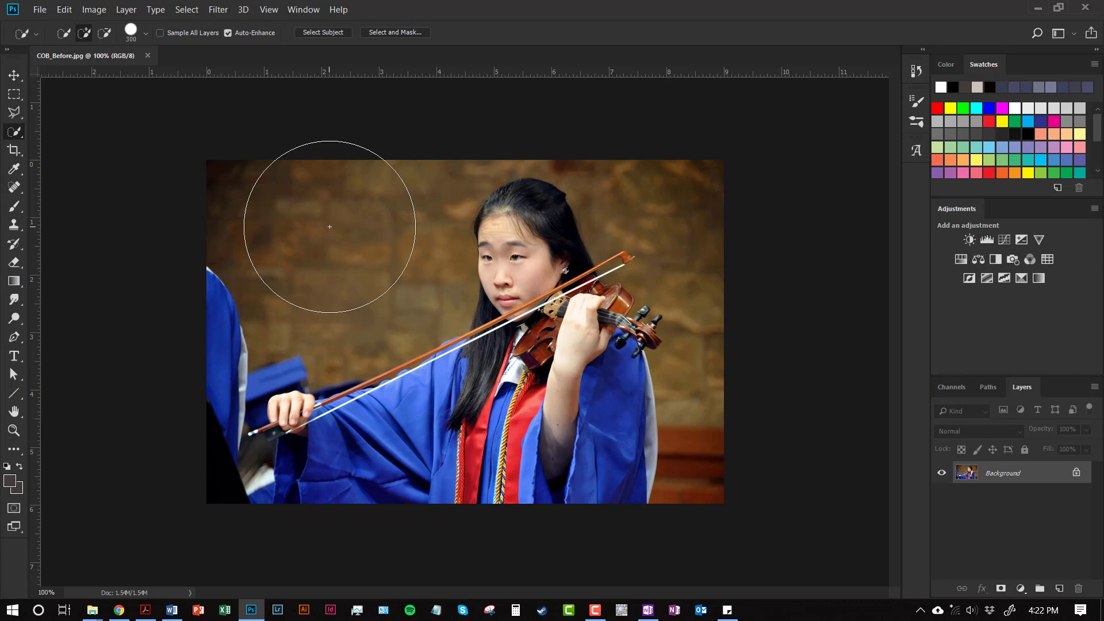
{"action": "key", "text": "bracketleft"}
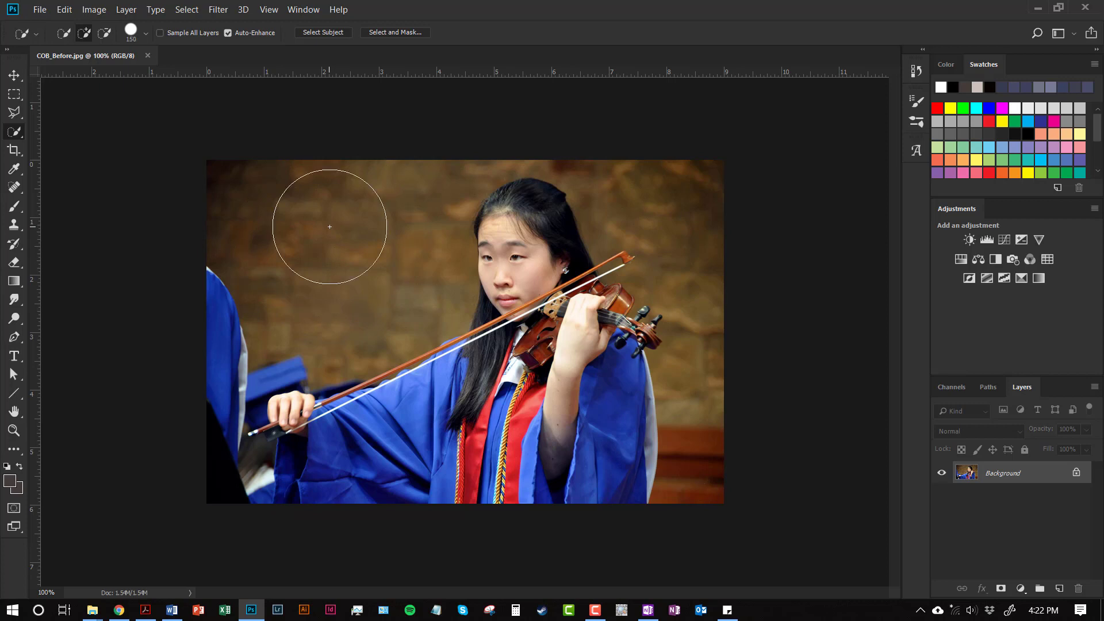
{"action": "key", "text": "bracketleft"}
{"action": "key", "text": "bracketleft"}
{"action": "key", "text": "bracketright"}
{"action": "key", "text": "bracketleft"}
{"action": "key", "text": "bracketleft"}
{"action": "key", "text": "bracketleft"}
{"action": "key", "text": "bracketleft"}
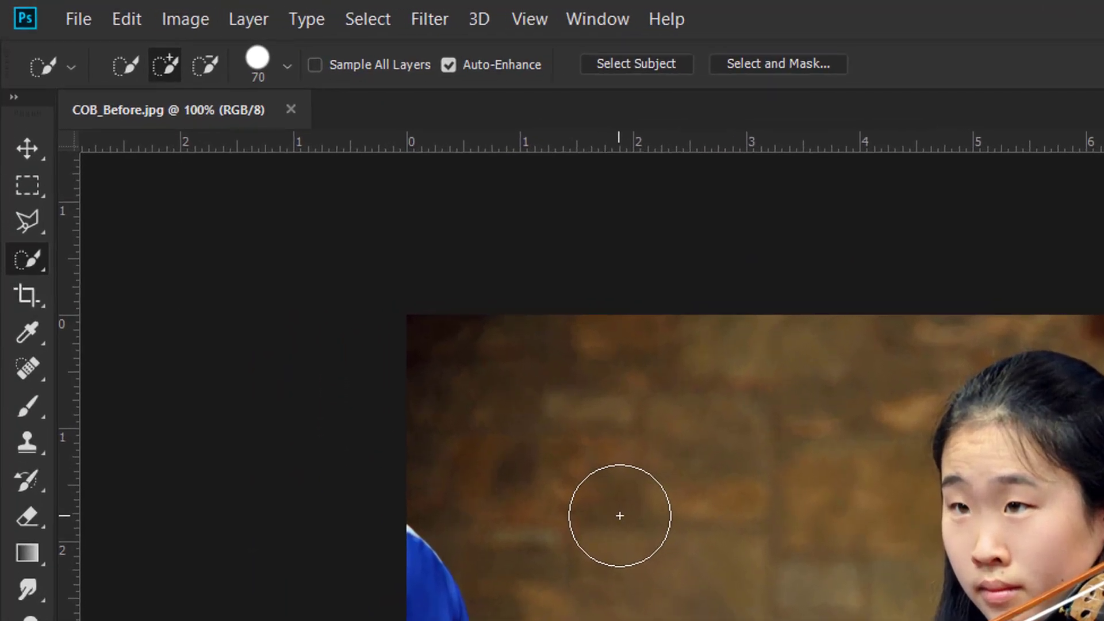
{"action": "left_click", "coordinate": [288, 67]}
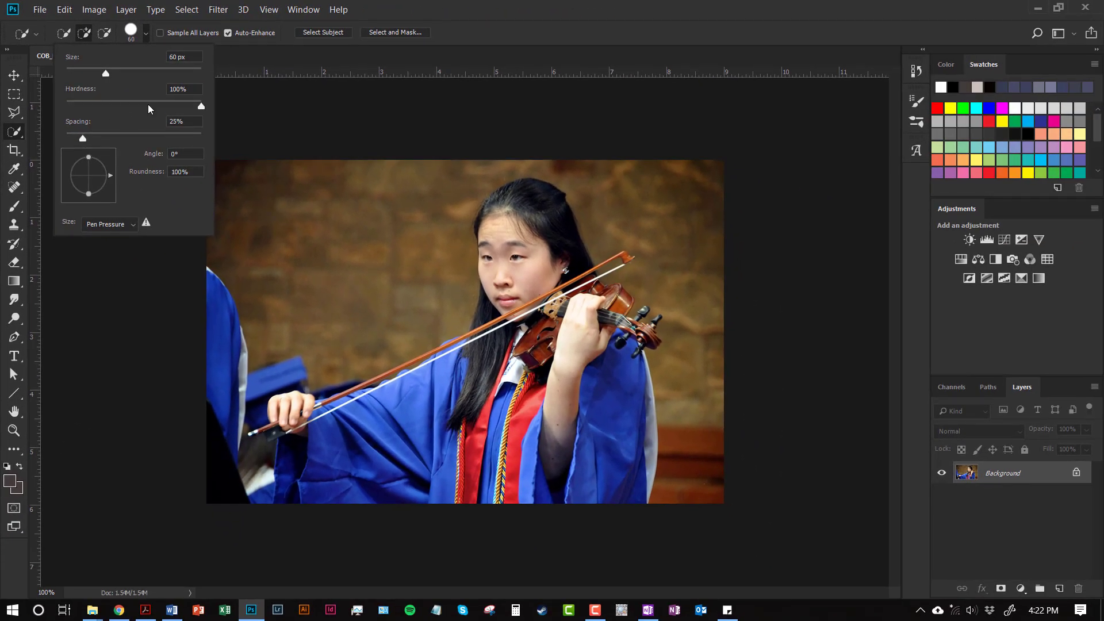
{"action": "left_click", "coordinate": [146, 35]}
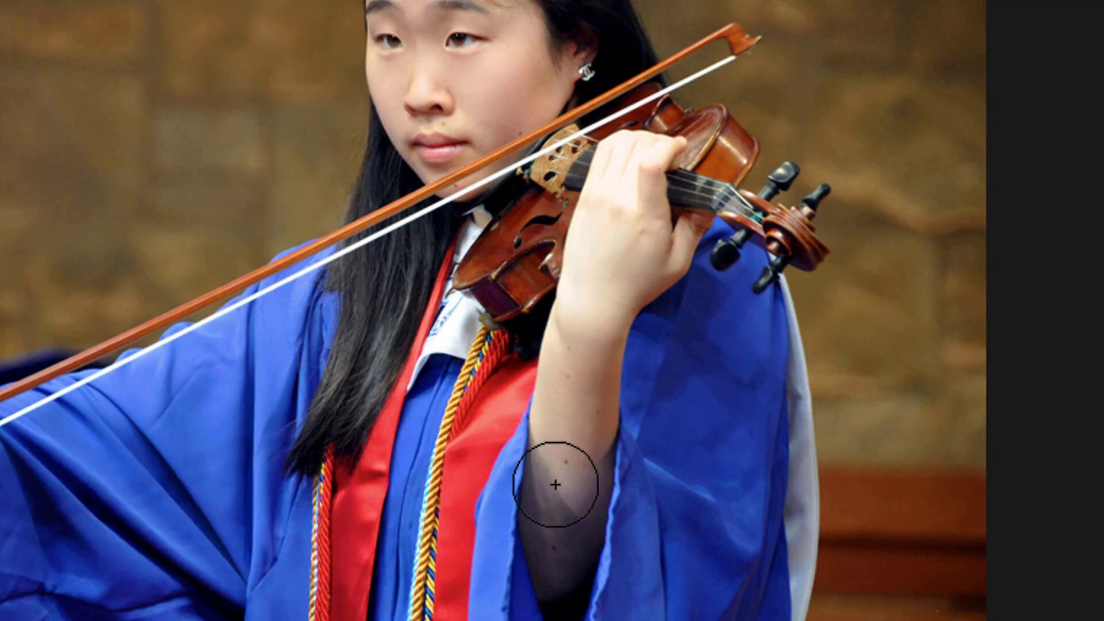
- Select the violinist's arm, violin, head, hair and blue robe with the Quick Selection tool, and set the tool to subtract from the selection
{"action": "mouse_move", "coordinate": [557, 483]}
{"action": "left_mouse_down"}
{"action": "mouse_move", "coordinate": [571, 387]}
{"action": "mouse_move", "coordinate": [624, 247]}
{"action": "mouse_move", "coordinate": [621, 261]}
{"action": "left_mouse_up"}
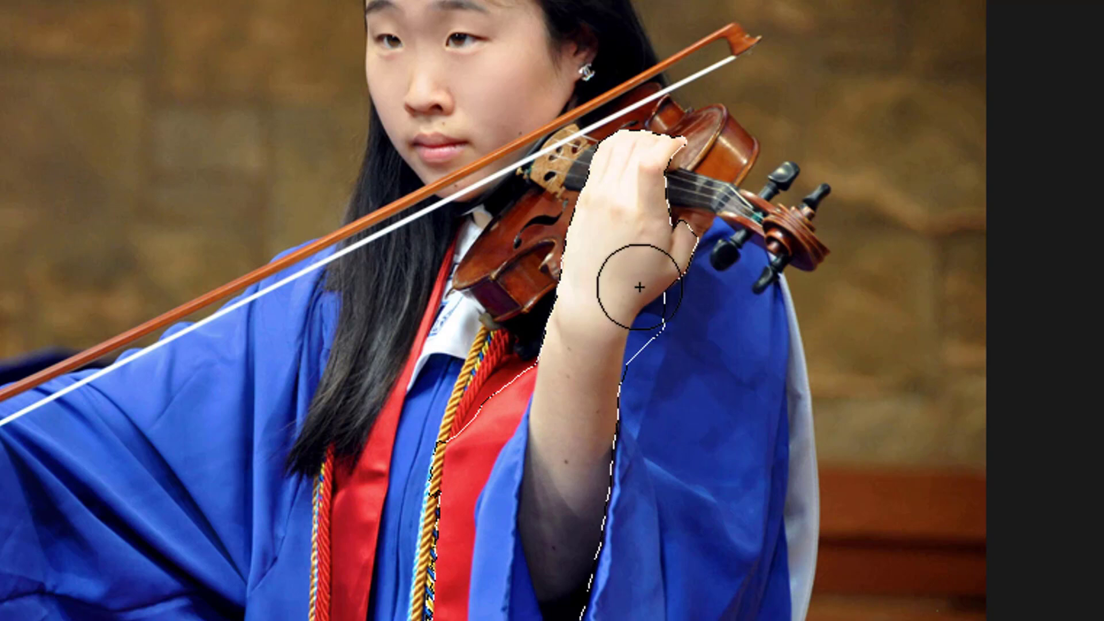
{"action": "left_click", "coordinate": [649, 375]}
{"action": "mouse_move", "coordinate": [592, 298]}
{"action": "left_mouse_down"}
{"action": "mouse_move", "coordinate": [567, 226]}
{"action": "mouse_move", "coordinate": [568, 127]}
{"action": "mouse_move", "coordinate": [647, 198]}
{"action": "mouse_move", "coordinate": [673, 185]}
{"action": "mouse_move", "coordinate": [614, 150]}
{"action": "mouse_move", "coordinate": [653, 171]}
{"action": "mouse_move", "coordinate": [584, 87]}
{"action": "mouse_move", "coordinate": [559, 78]}
{"action": "left_mouse_up"}
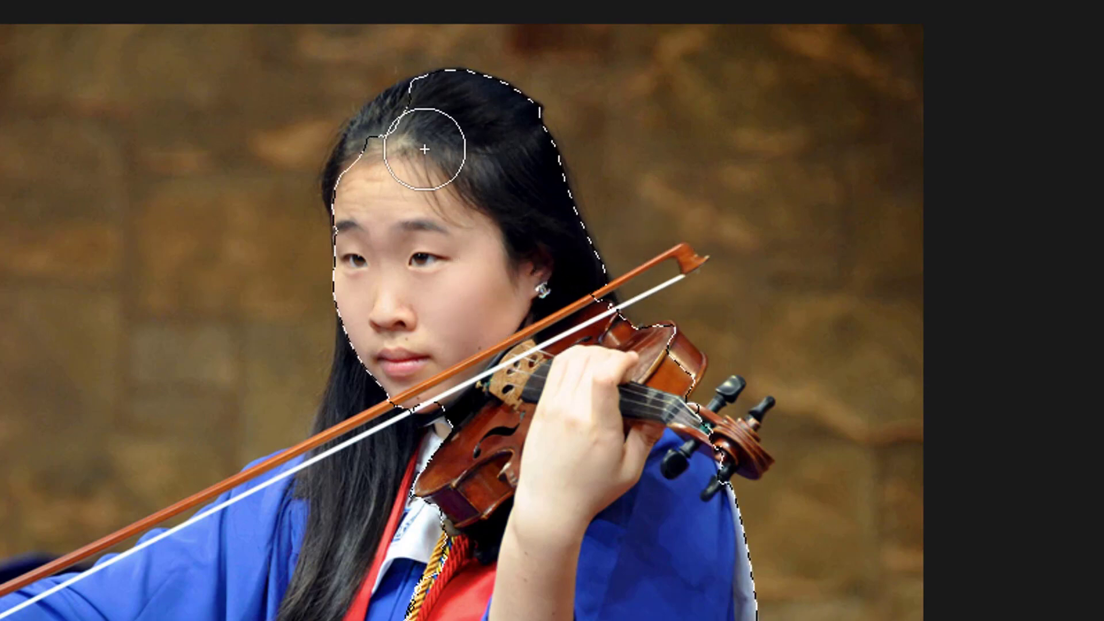
{"action": "mouse_move", "coordinate": [425, 149]}
{"action": "left_mouse_down"}
{"action": "mouse_move", "coordinate": [414, 128]}
{"action": "mouse_move", "coordinate": [371, 112]}
{"action": "left_mouse_up"}
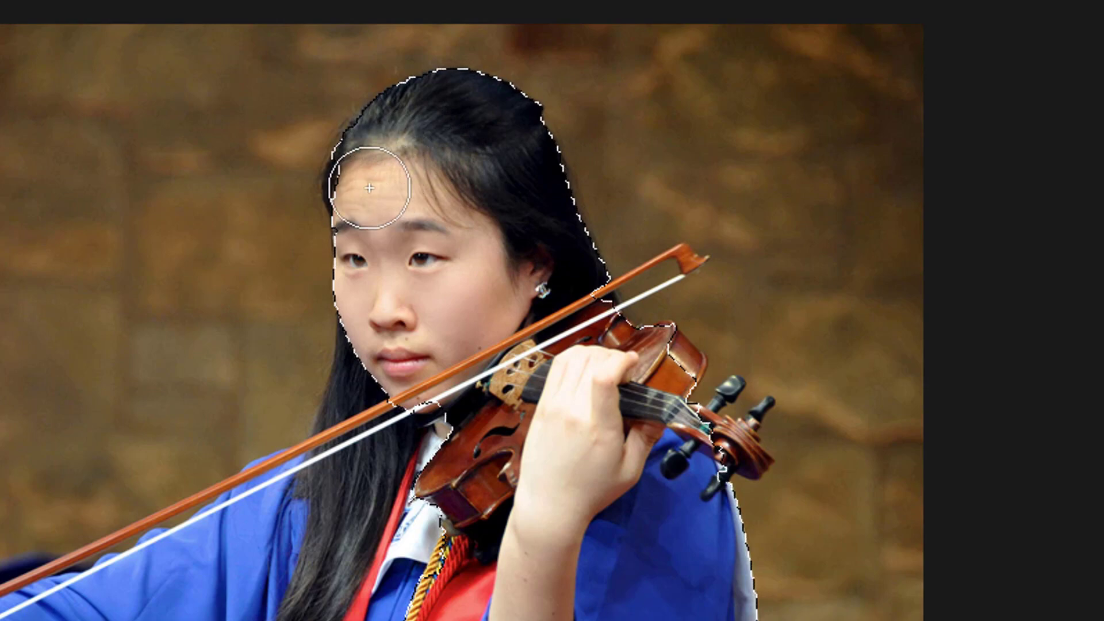
{"action": "left_click_drag", "start_coordinate": [369, 187], "coordinate": [357, 190]}
{"action": "mouse_move", "coordinate": [359, 429]}
{"action": "left_mouse_down"}
{"action": "mouse_move", "coordinate": [341, 473]}
{"action": "mouse_move", "coordinate": [242, 537]}
{"action": "left_mouse_up"}
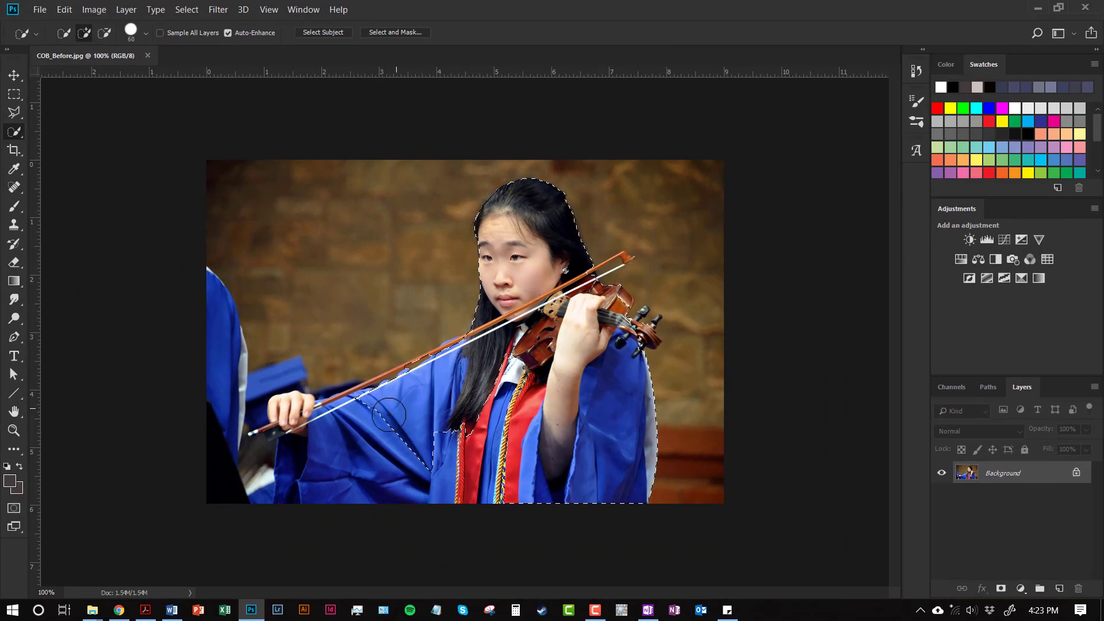
{"action": "left_click_drag", "start_coordinate": [412, 394], "coordinate": [344, 423]}
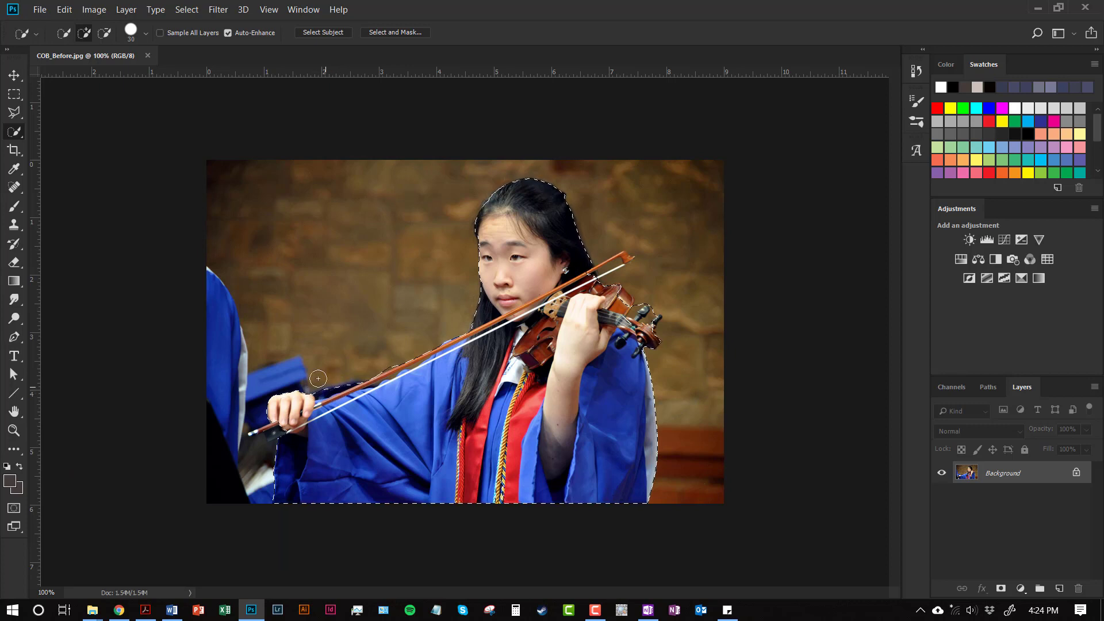
{"action": "left_click", "coordinate": [101, 36]}
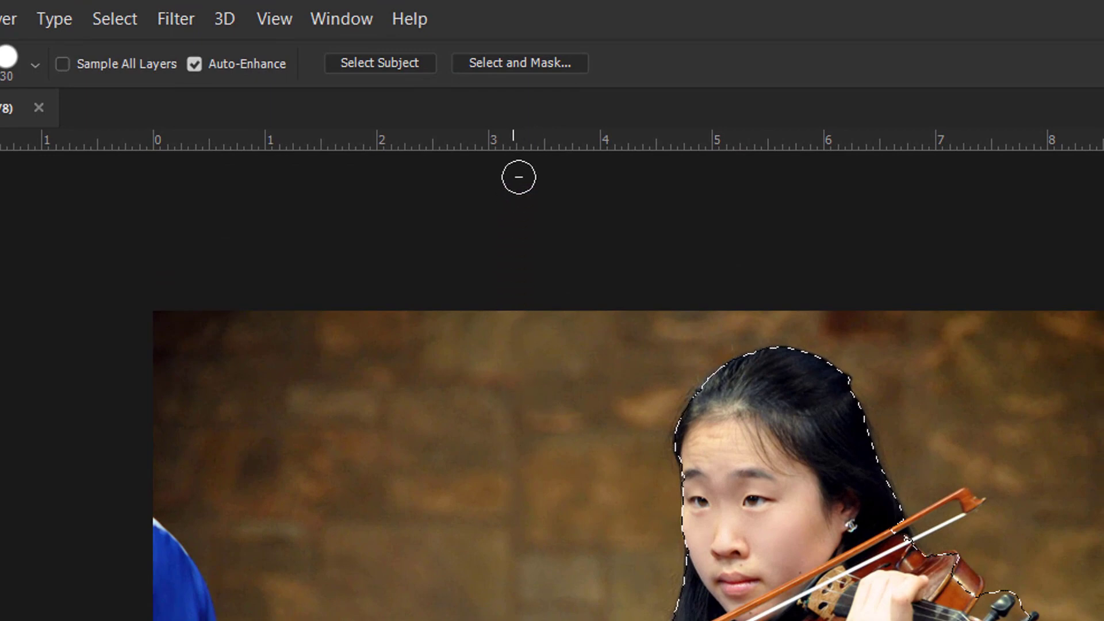
- Open the selection in Select and Mask, choose the Brush tool and reduce its size to 90 px
{"action": "left_click", "coordinate": [547, 65]}
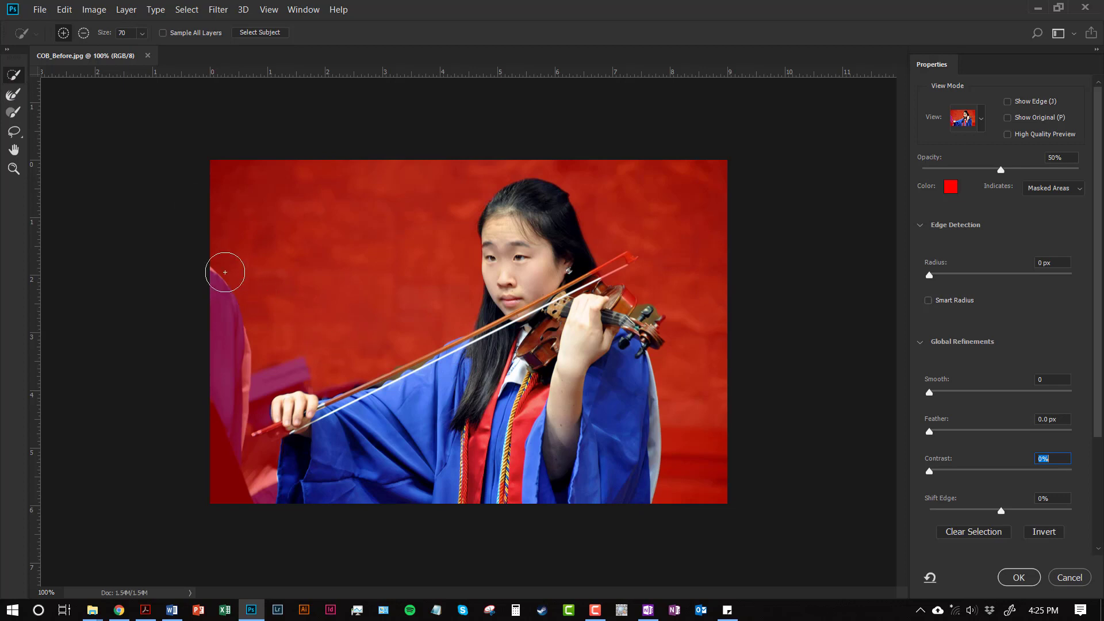
{"action": "left_click", "coordinate": [14, 115]}
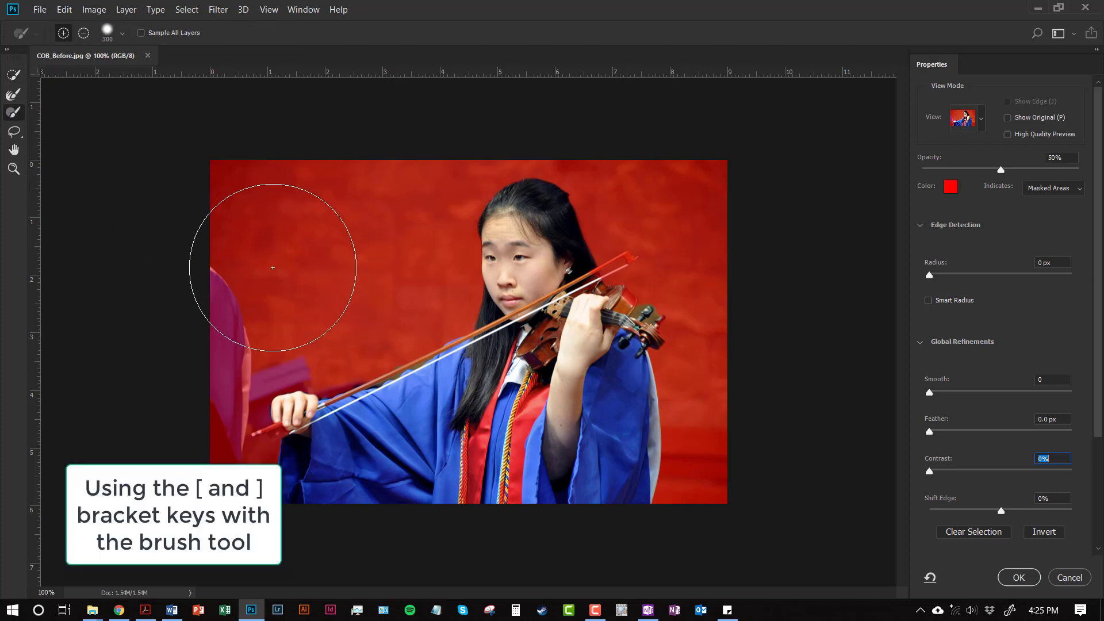
{"action": "key", "text": "bracketleft"}
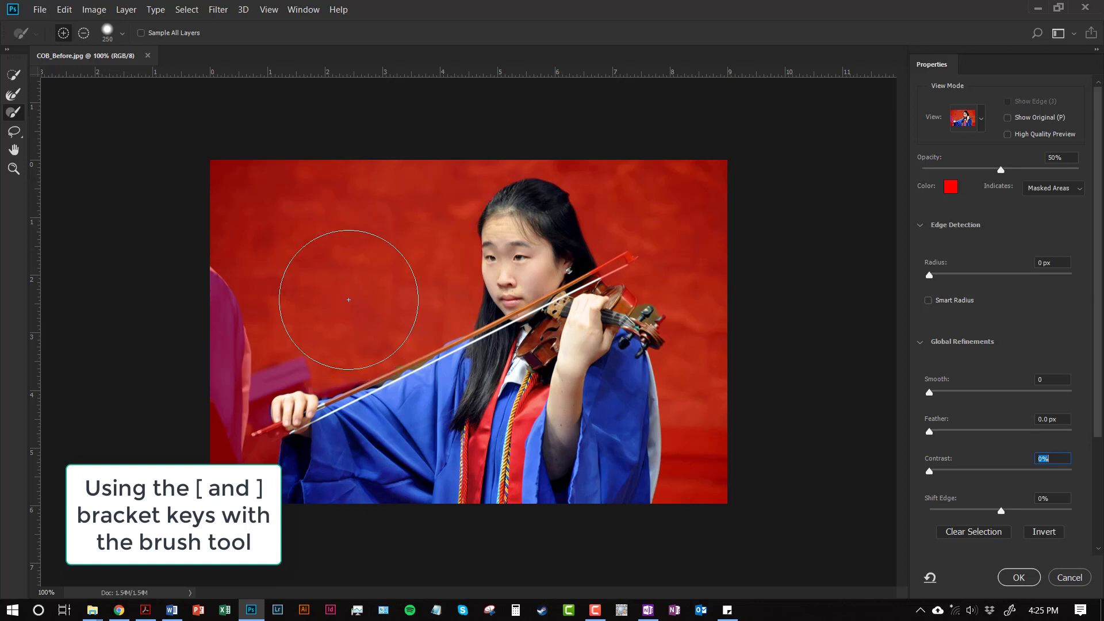
{"action": "key", "text": "bracketleft"}
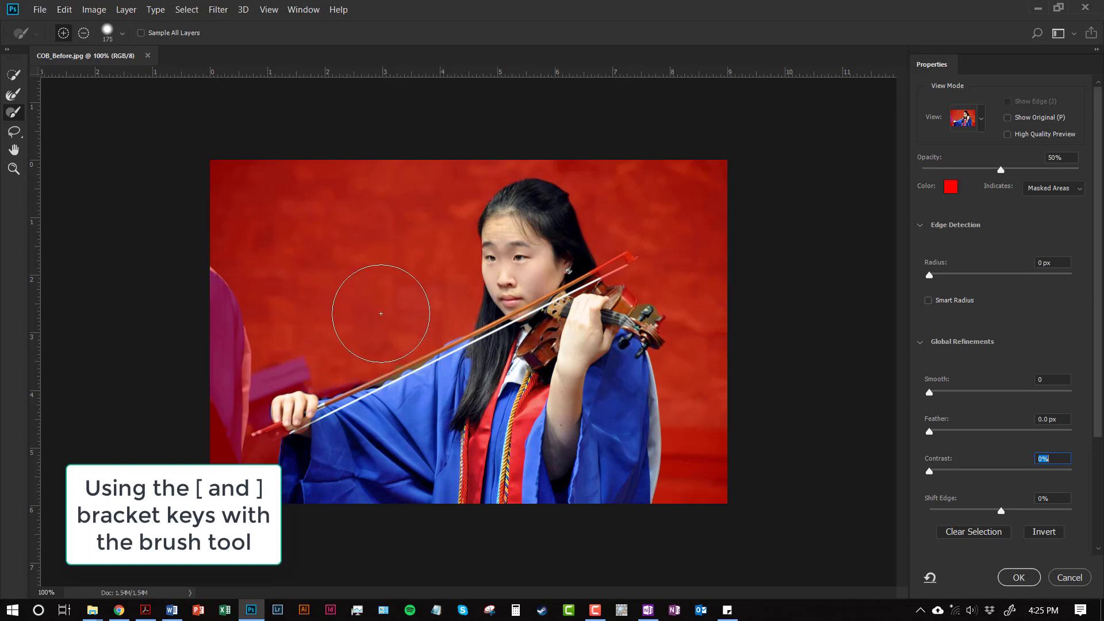
{"action": "key", "text": "bracketleft"}
{"action": "key", "text": "bracketleft"}
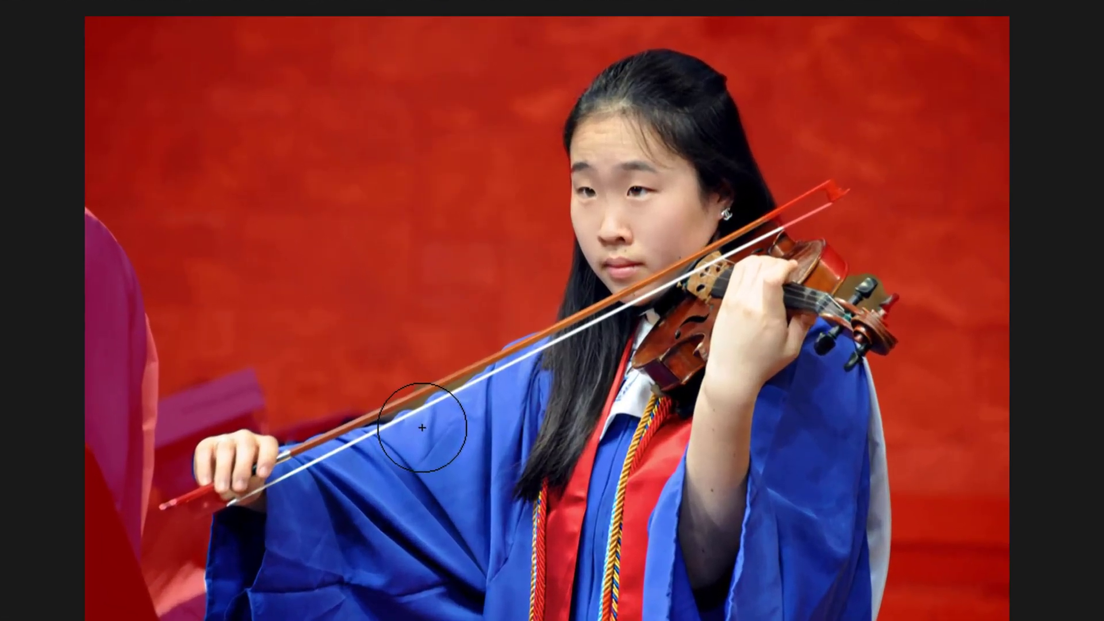
- Set the mask Brush tool's size to 33 px for detailed work along the violin bow
{"action": "key", "text": "ctrl+="}
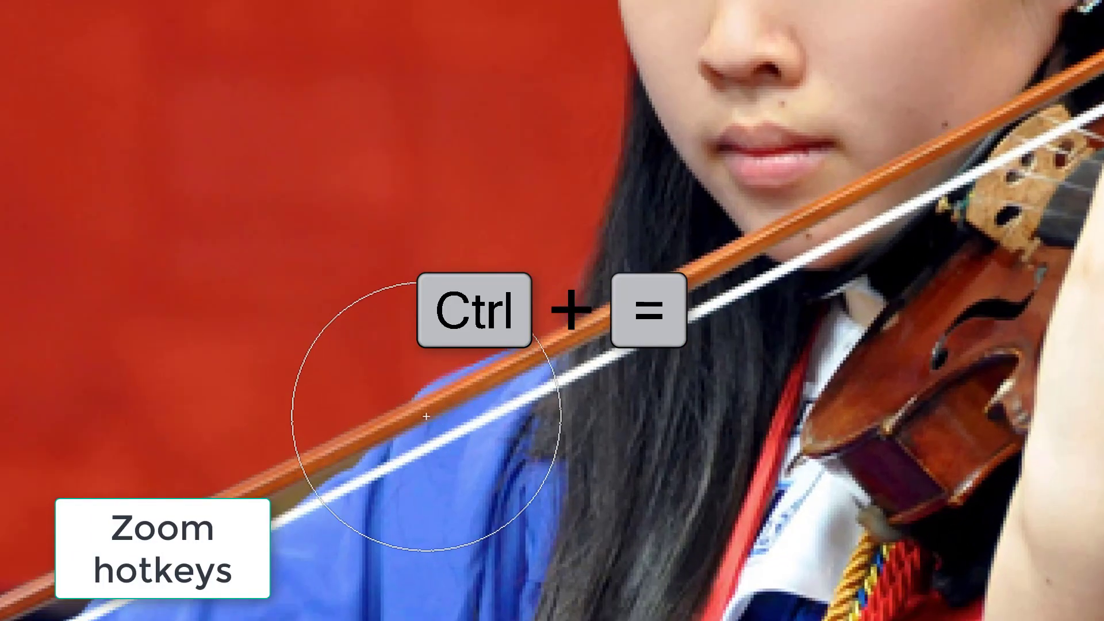
{"action": "left_click_drag", "start_coordinate": [257, 488], "coordinate": [511, 238]}
{"action": "left_click_drag", "start_coordinate": [393, 328], "coordinate": [547, 314]}
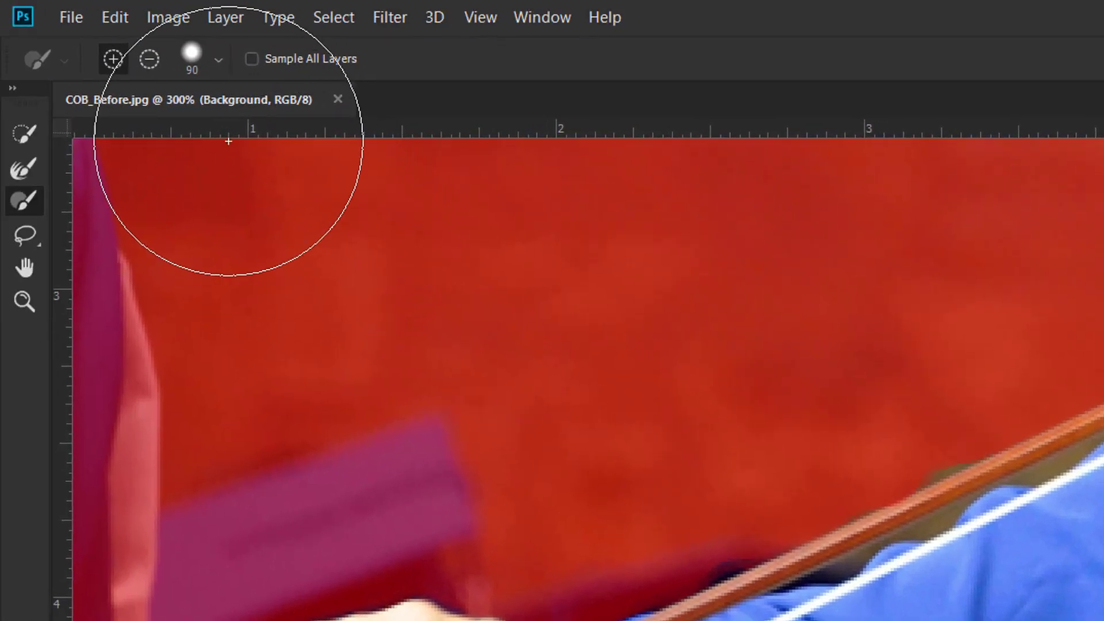
{"action": "left_click", "coordinate": [219, 63]}
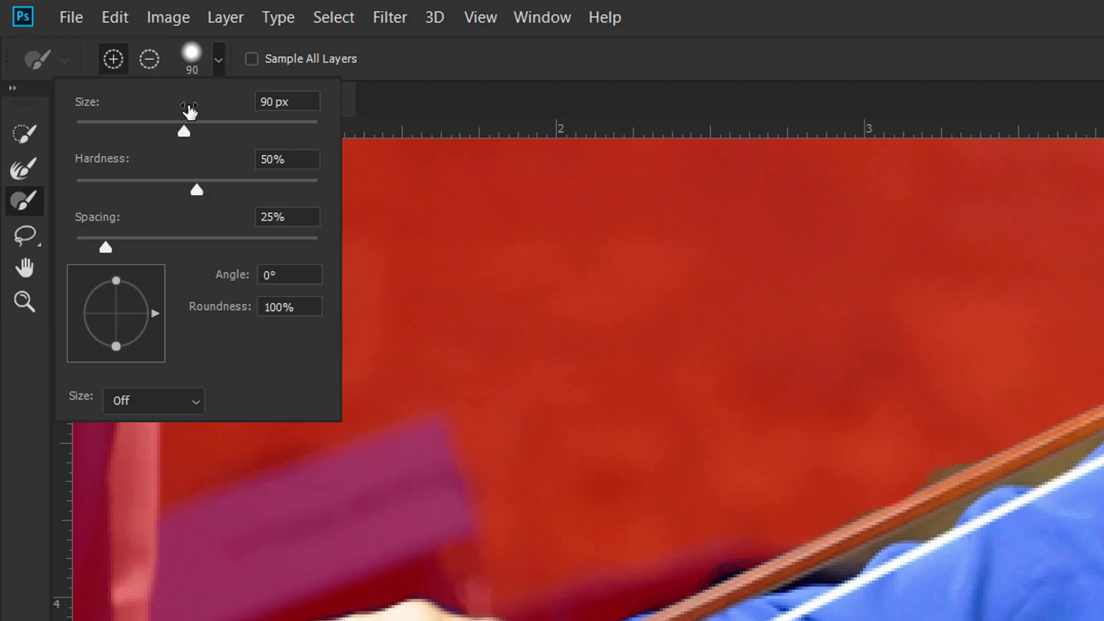
{"action": "left_click_drag", "start_coordinate": [190, 111], "coordinate": [103, 111]}
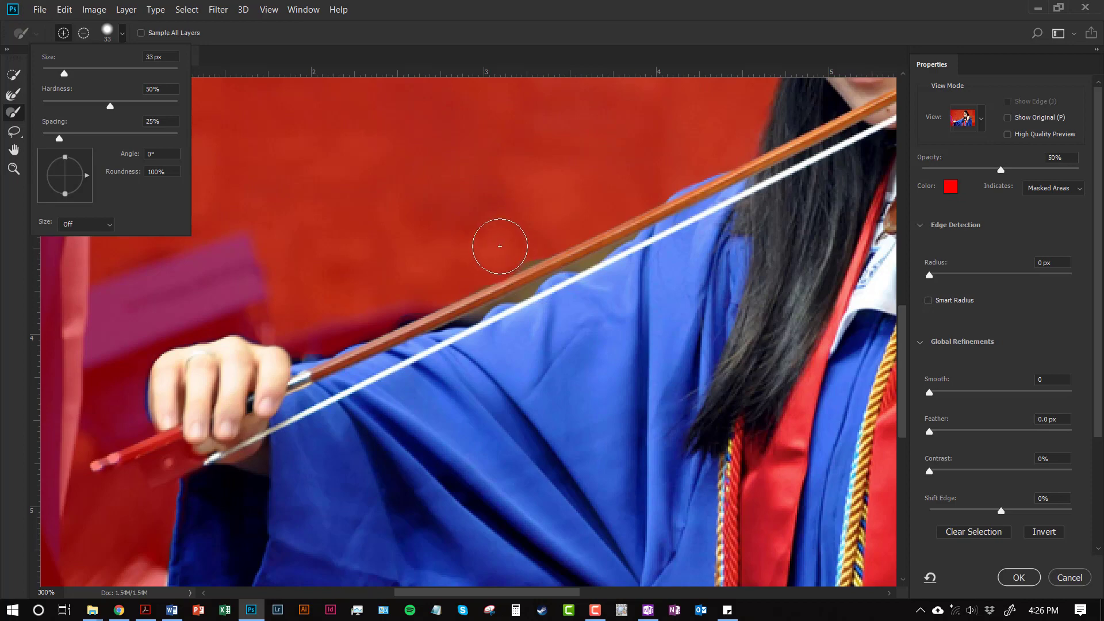
{"action": "left_click", "coordinate": [124, 36]}
- Set the mask brush to a size of 20 px and a hardness of 75%
{"action": "key", "text": "bracketright"}
{"action": "key", "text": "bracketright"}
{"action": "key", "text": "bracketright"}
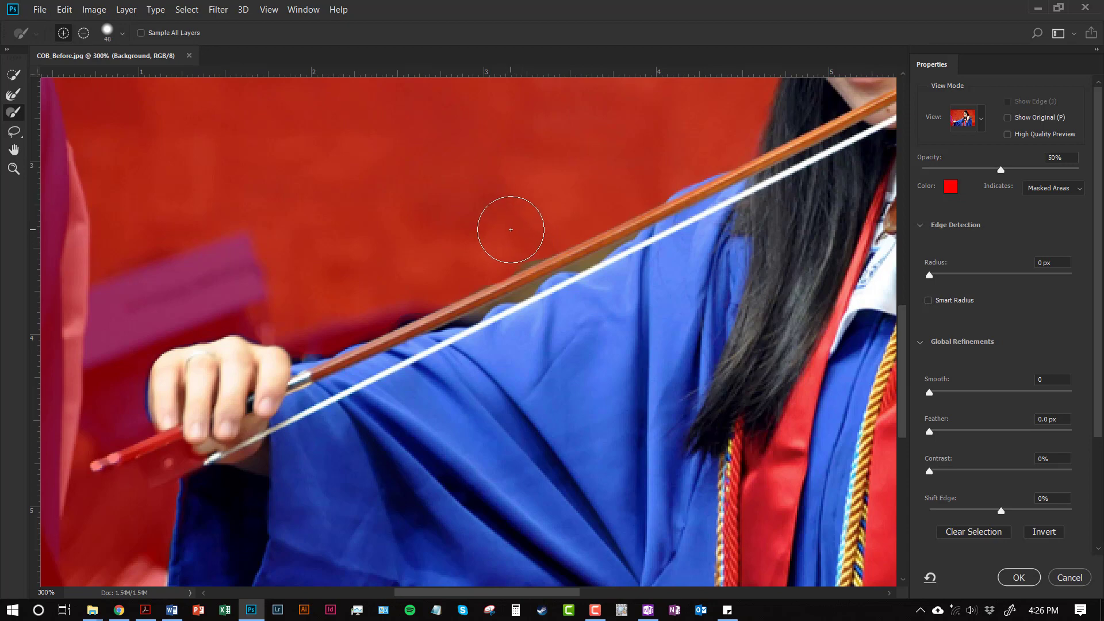
{"action": "key", "text": "bracketleft"}
{"action": "key", "text": "bracketleft"}
{"action": "key", "text": "bracketleft"}
{"action": "key", "text": "bracketleft"}
{"action": "key", "text": "bracketleft"}
{"action": "key", "text": "shift+bracketright"}
{"action": "key", "text": "shift+bracketright"}
{"action": "left_click", "coordinate": [122, 35]}
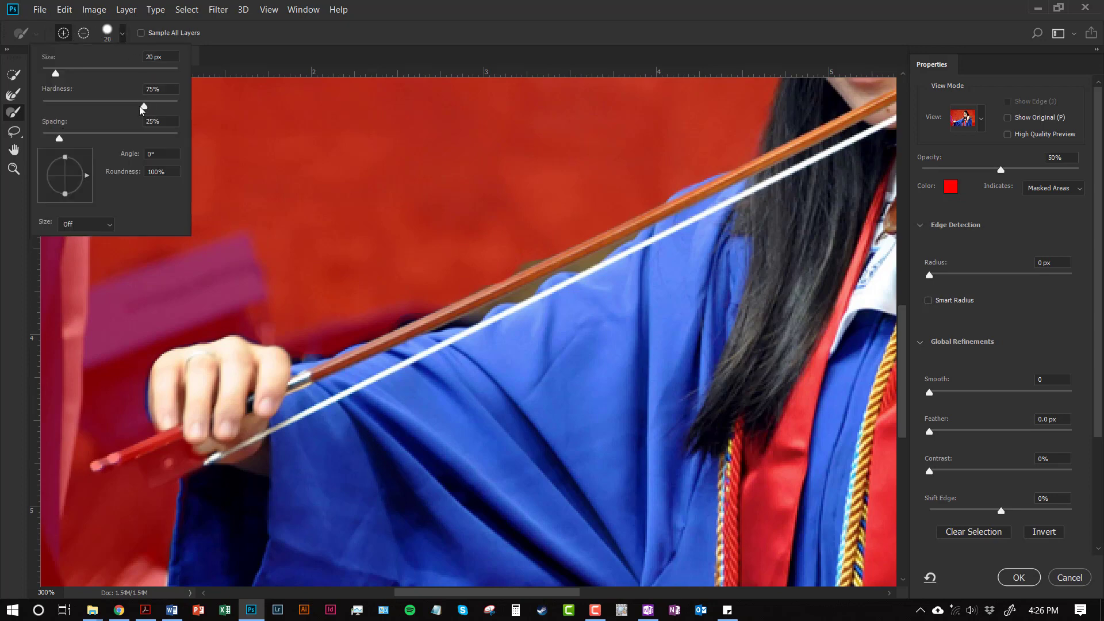
{"action": "left_click", "coordinate": [122, 35]}
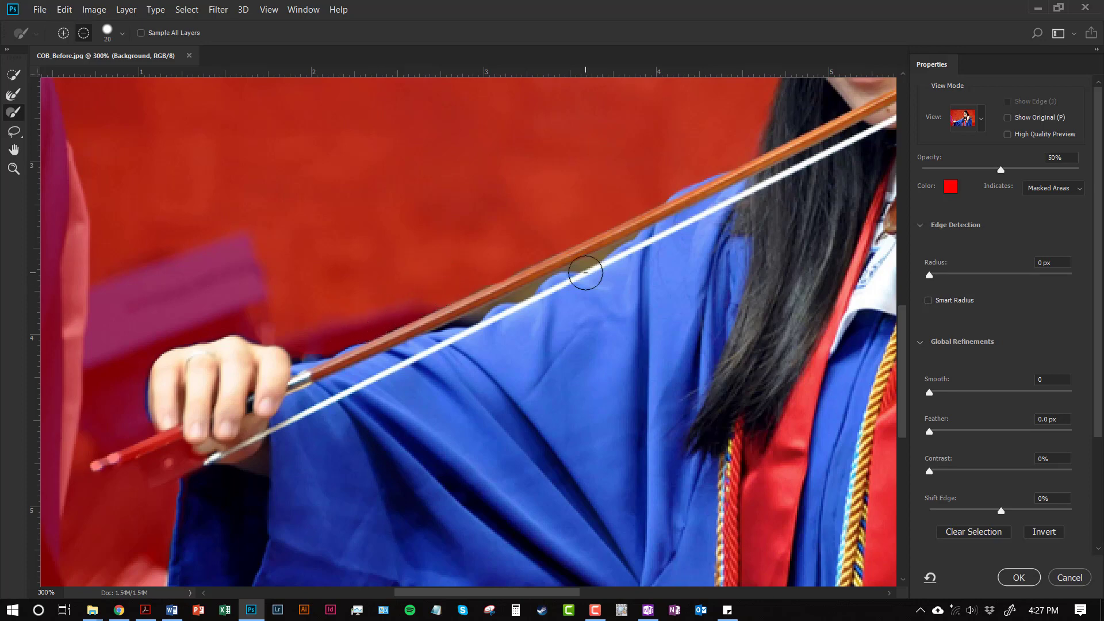
- Shrink the subtracting brush to 7 px and mask out part of the background gap between the bow stick and the bow hair
{"action": "key", "text": "bracketleft"}
{"action": "key", "text": "bracketleft"}
{"action": "key", "text": "bracketleft"}
{"action": "key", "text": "bracketleft"}
{"action": "left_click_drag", "start_coordinate": [601, 256], "coordinate": [580, 264]}
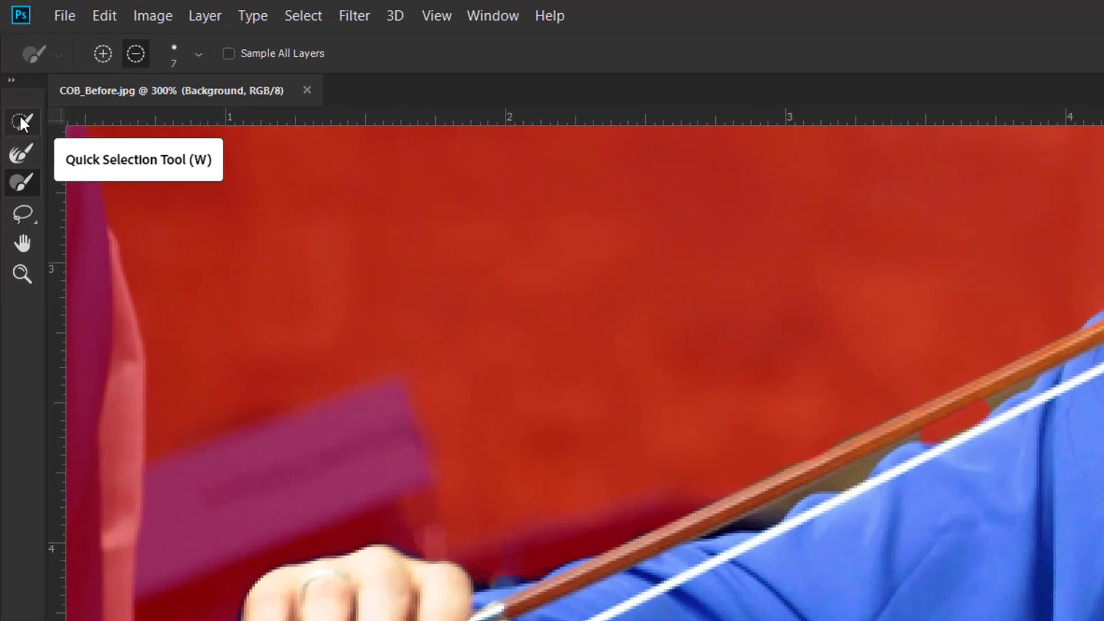
- Switch to the Quick Selection tool, shrink its brush and add the masked gap between bow stick and bow hair back to the selection
{"action": "left_click", "coordinate": [13, 74]}
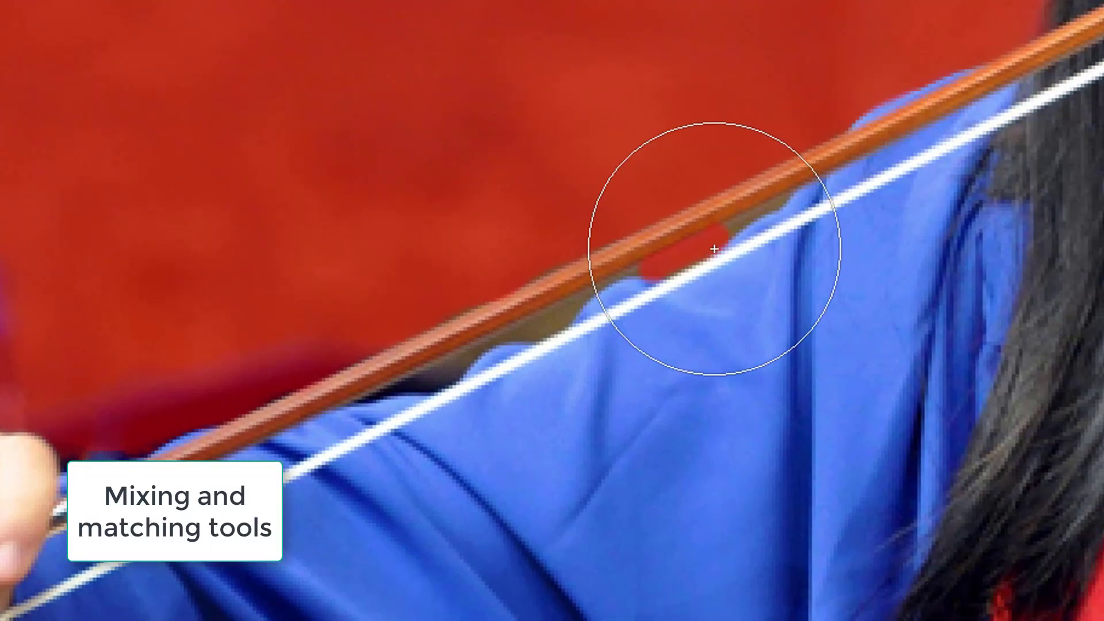
{"action": "key", "text": "bracketleft"}
{"action": "key", "text": "bracketleft"}
{"action": "key", "text": "bracketleft"}
{"action": "key", "text": "bracketleft"}
{"action": "key", "text": "bracketleft"}
{"action": "key", "text": "bracketleft"}
{"action": "key", "text": "bracketleft"}
{"action": "key", "text": "bracketleft"}
{"action": "key", "text": "bracketleft"}
{"action": "key", "text": "bracketleft"}
{"action": "key", "text": "bracketleft"}
{"action": "key", "text": "bracketleft"}
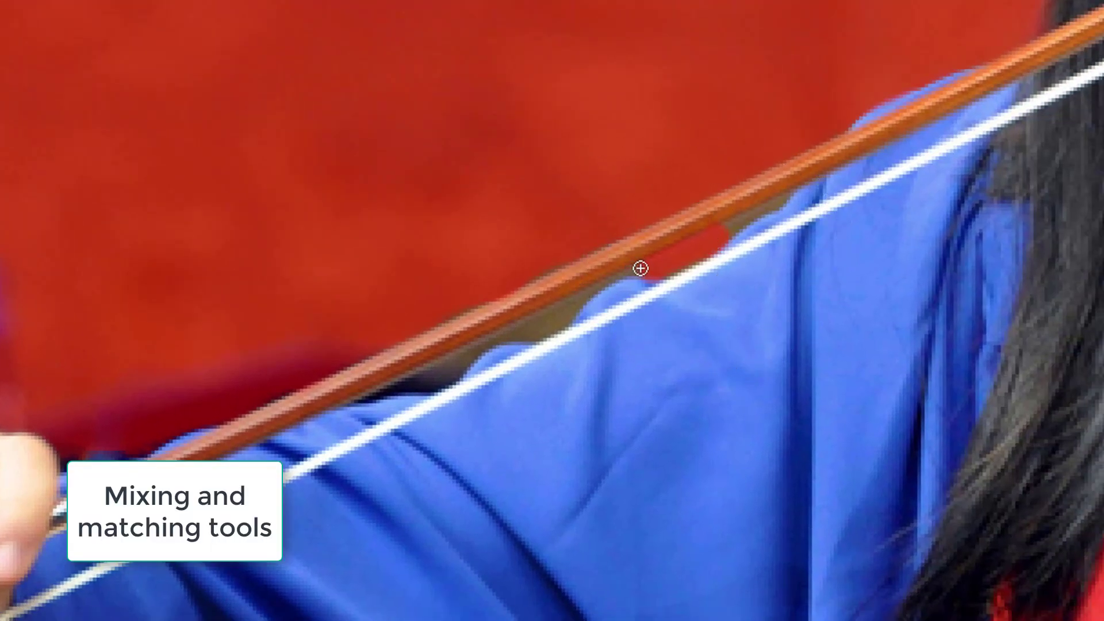
{"action": "left_click_drag", "start_coordinate": [641, 268], "coordinate": [612, 280]}
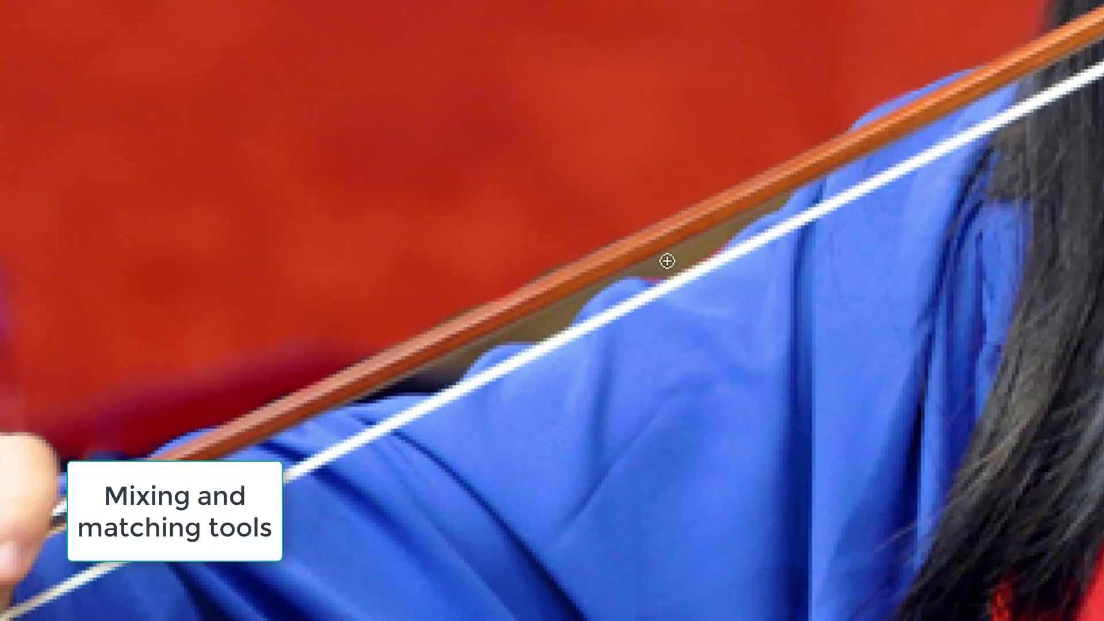
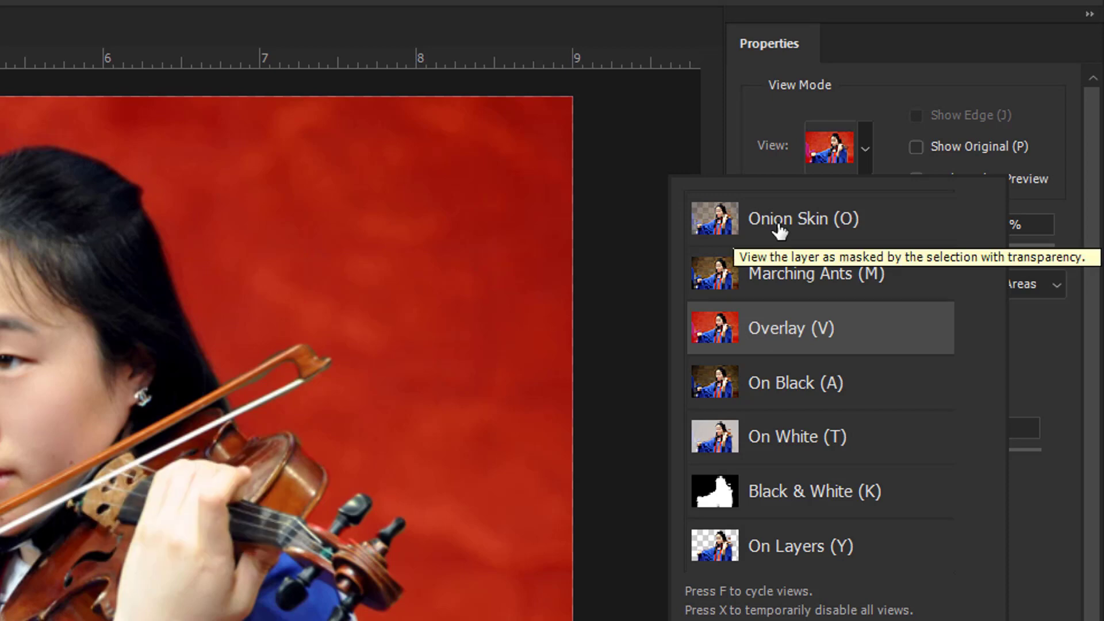
- Preview the selection in the Onion Skin, Marching Ants and Black & White view modes, and return to Overlay
{"action": "left_click", "coordinate": [781, 234]}
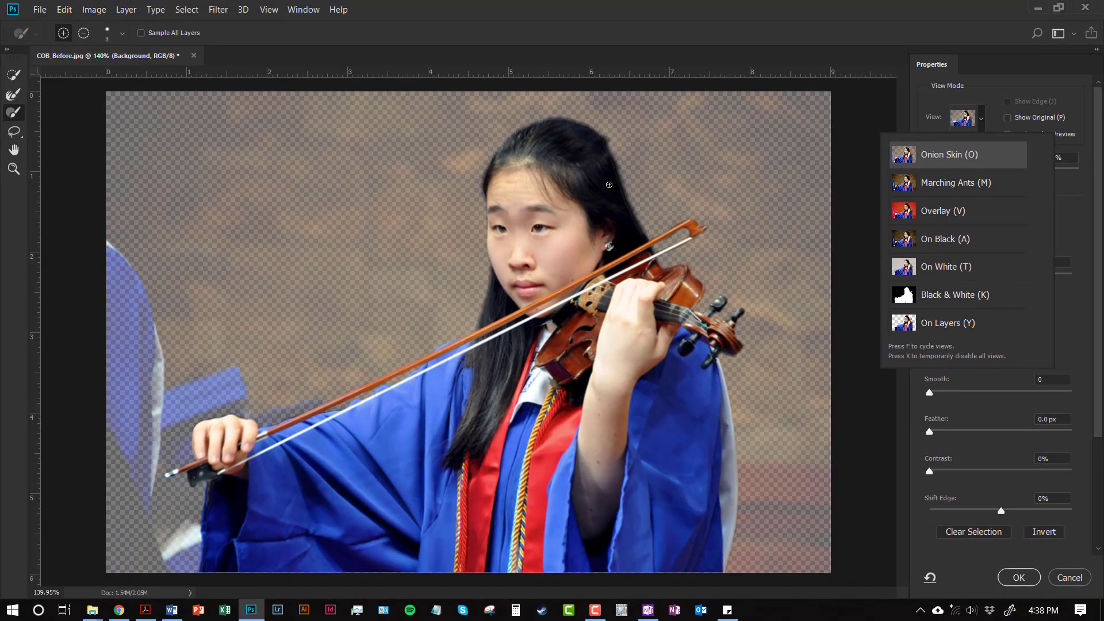
{"action": "left_click", "coordinate": [974, 191]}
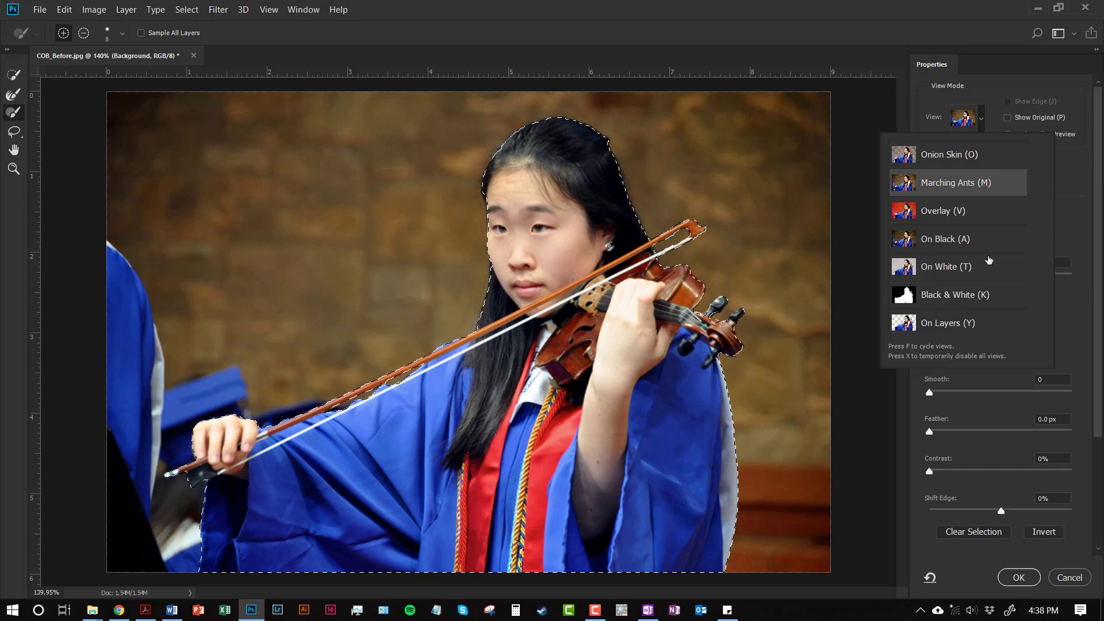
{"action": "left_click", "coordinate": [973, 301]}
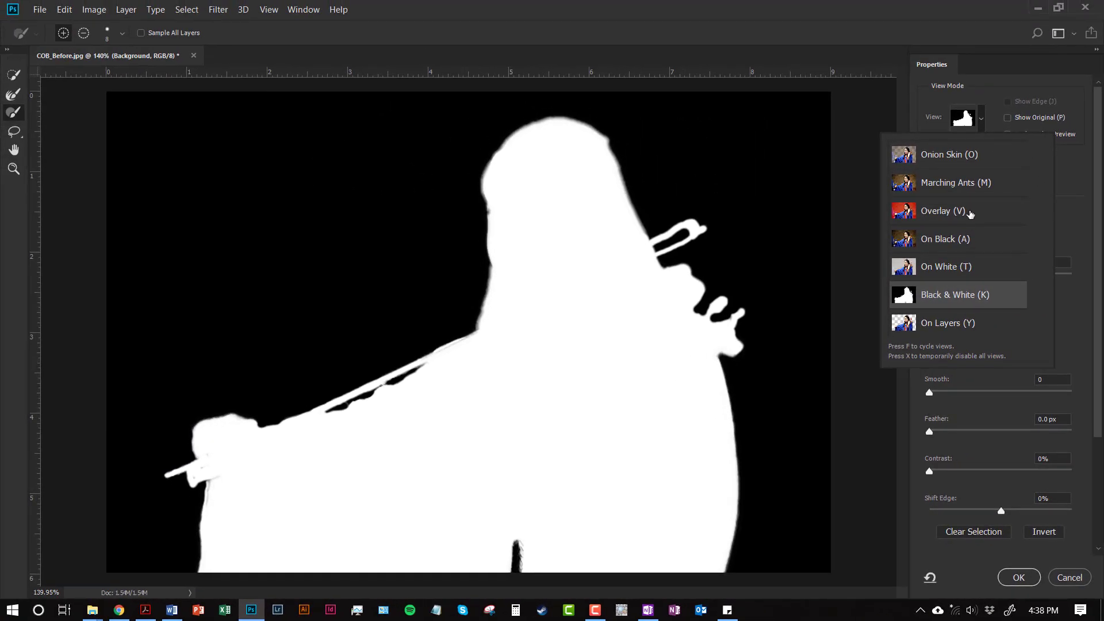
{"action": "left_click", "coordinate": [1001, 93]}
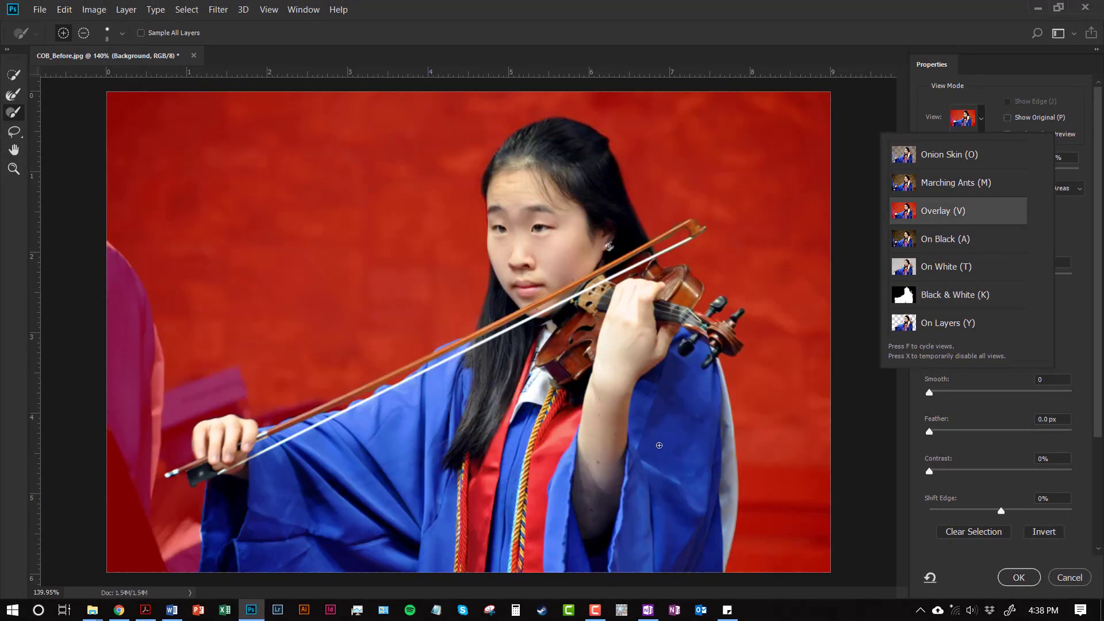
{"action": "left_click", "coordinate": [982, 120]}
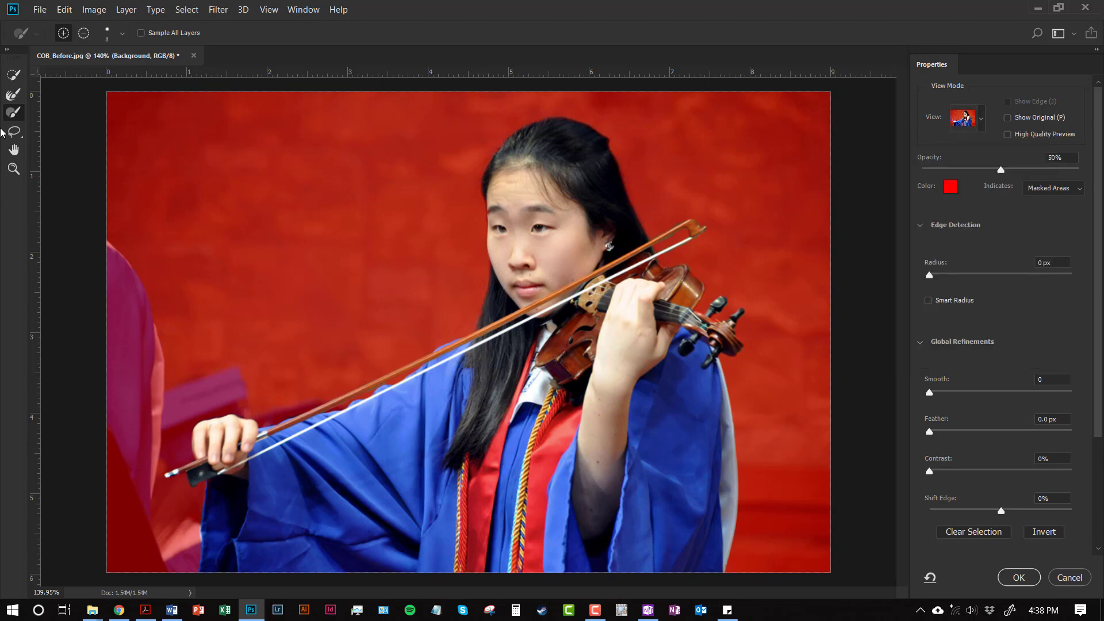
{"action": "left_click", "coordinate": [12, 110]}
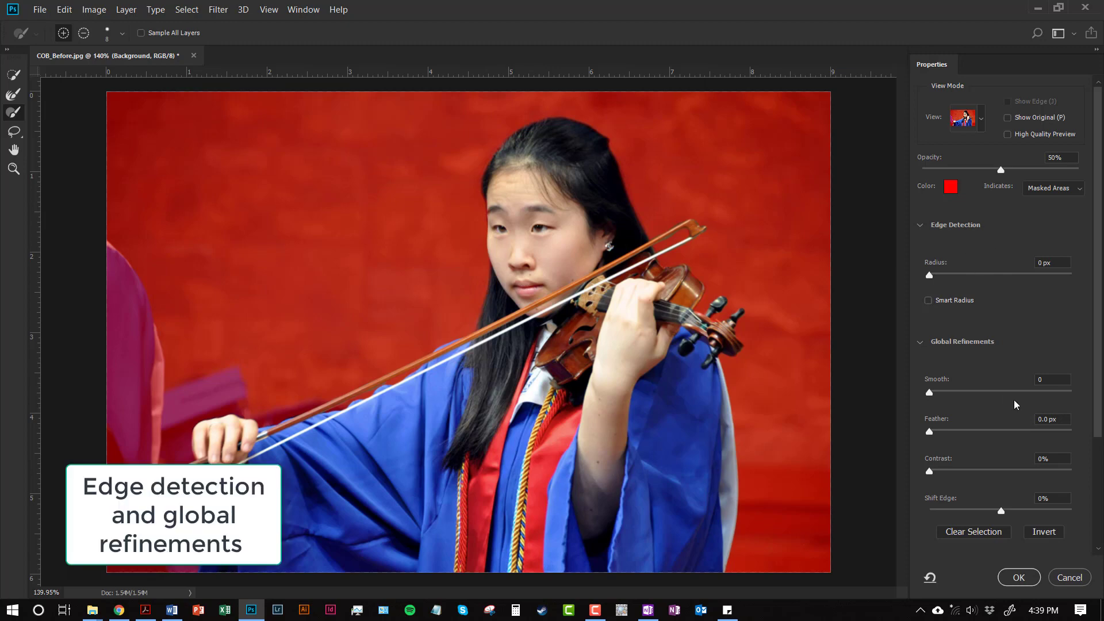
- Switch the view mode to On White and set its opacity to 100%
{"action": "scroll", "coordinate": [1016, 397], "scroll_direction": "down", "scroll_amount": 2}
{"action": "scroll", "coordinate": [1016, 389], "scroll_direction": "down", "scroll_amount": 1}
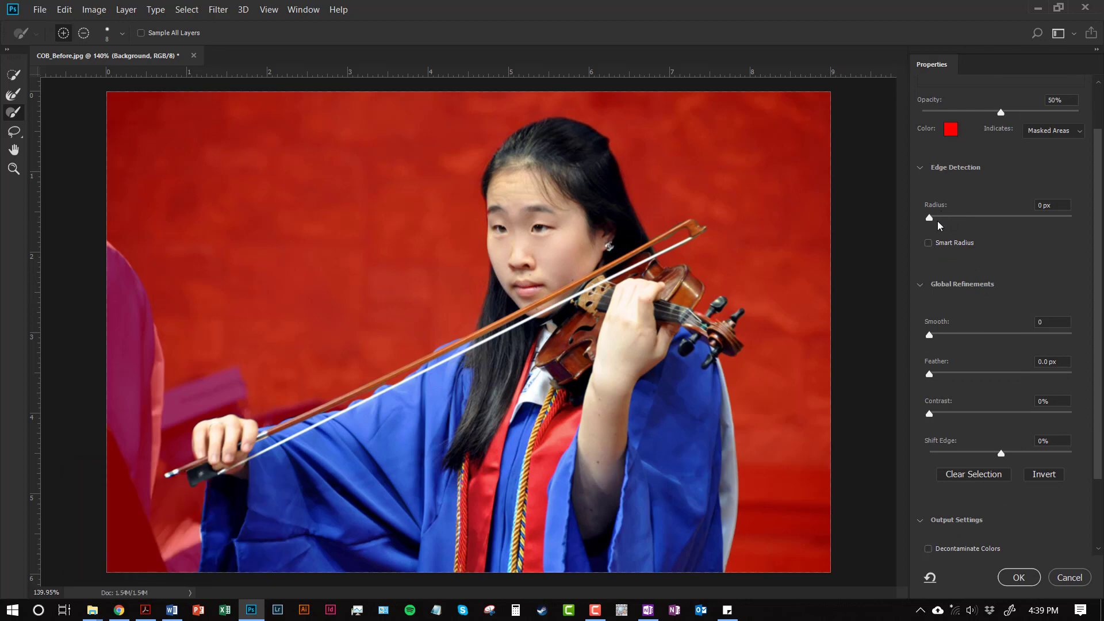
{"action": "scroll", "coordinate": [981, 173], "scroll_direction": "up", "scroll_amount": 2}
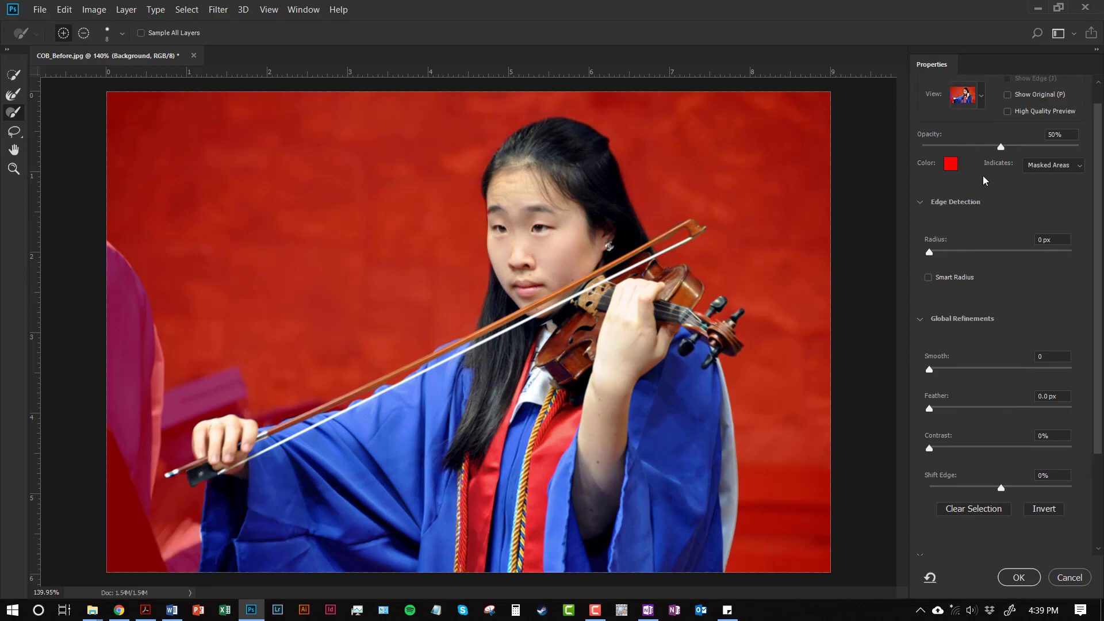
{"action": "left_click", "coordinate": [982, 120]}
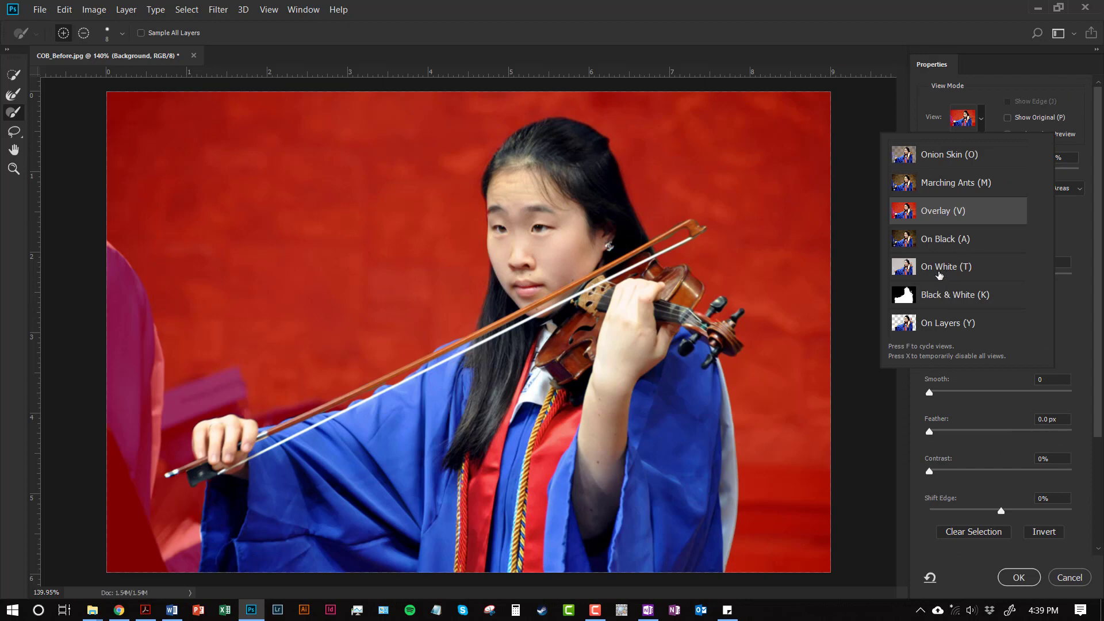
{"action": "mouse_move", "coordinate": [956, 267]}
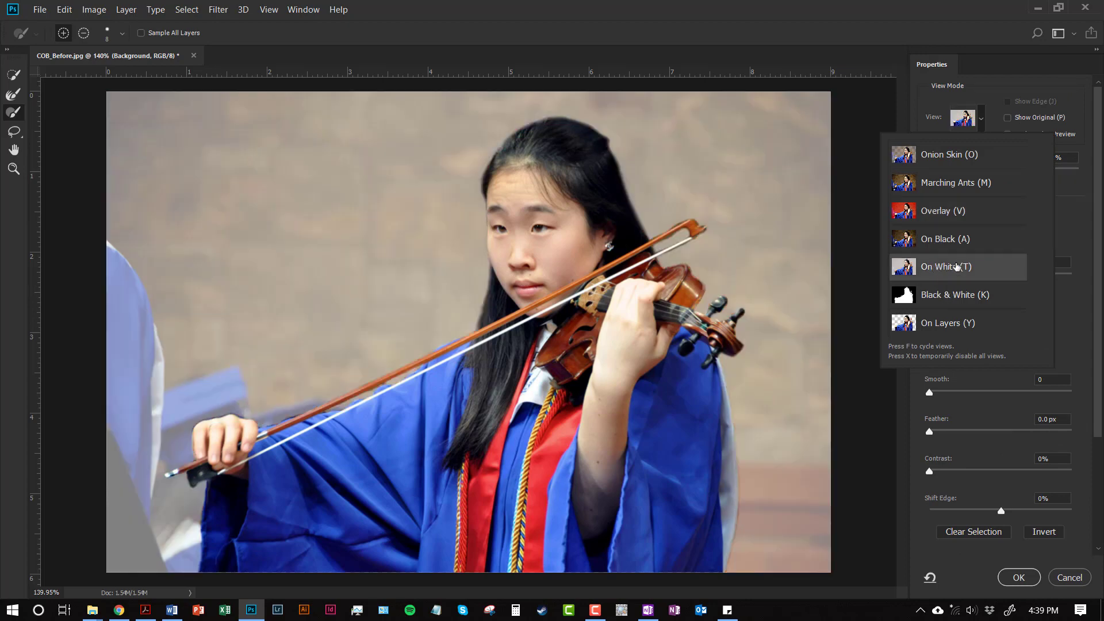
{"action": "left_click", "coordinate": [1080, 231]}
{"action": "left_click_drag", "start_coordinate": [1001, 171], "coordinate": [1079, 172]}
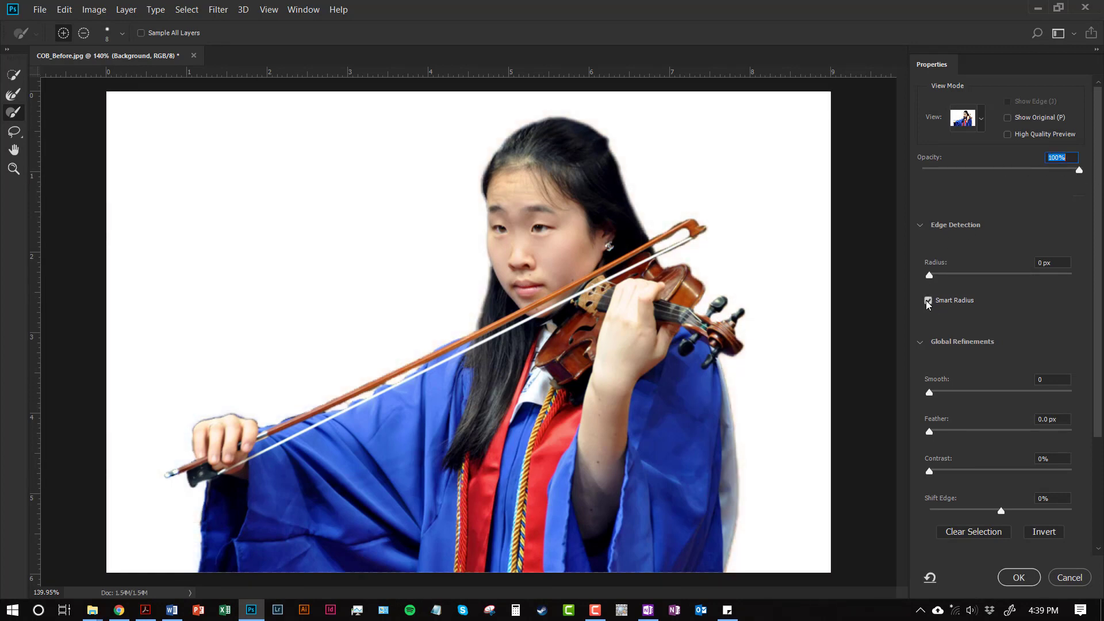
- Enable Smart Radius and set the edge detection radius to 2 px
{"action": "left_click_drag", "start_coordinate": [930, 276], "coordinate": [942, 279]}
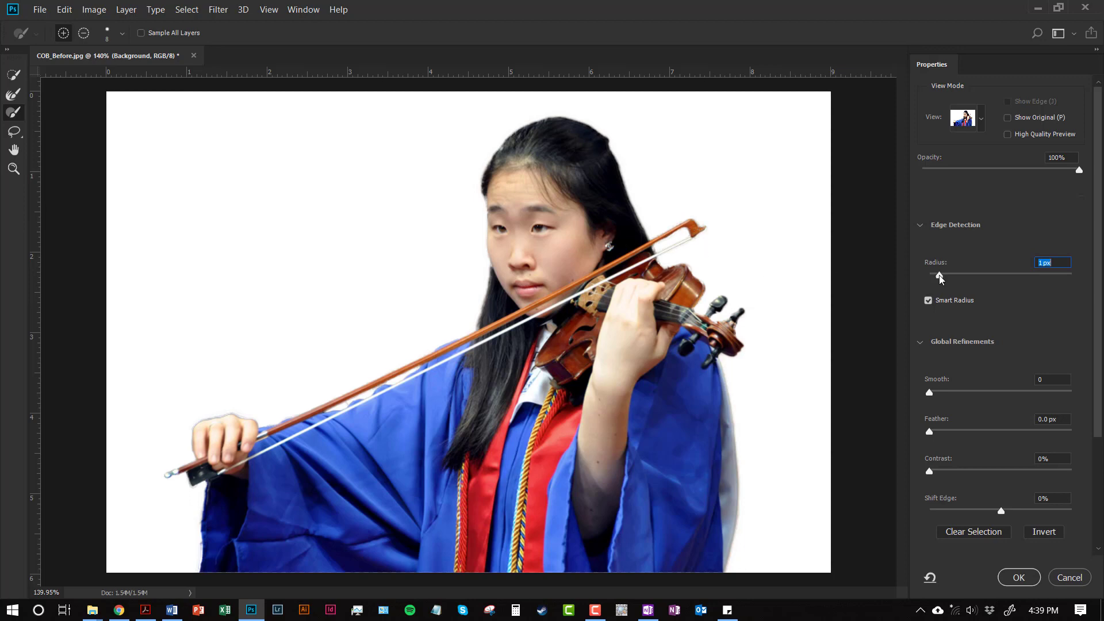
{"action": "left_click_drag", "start_coordinate": [941, 279], "coordinate": [945, 278]}
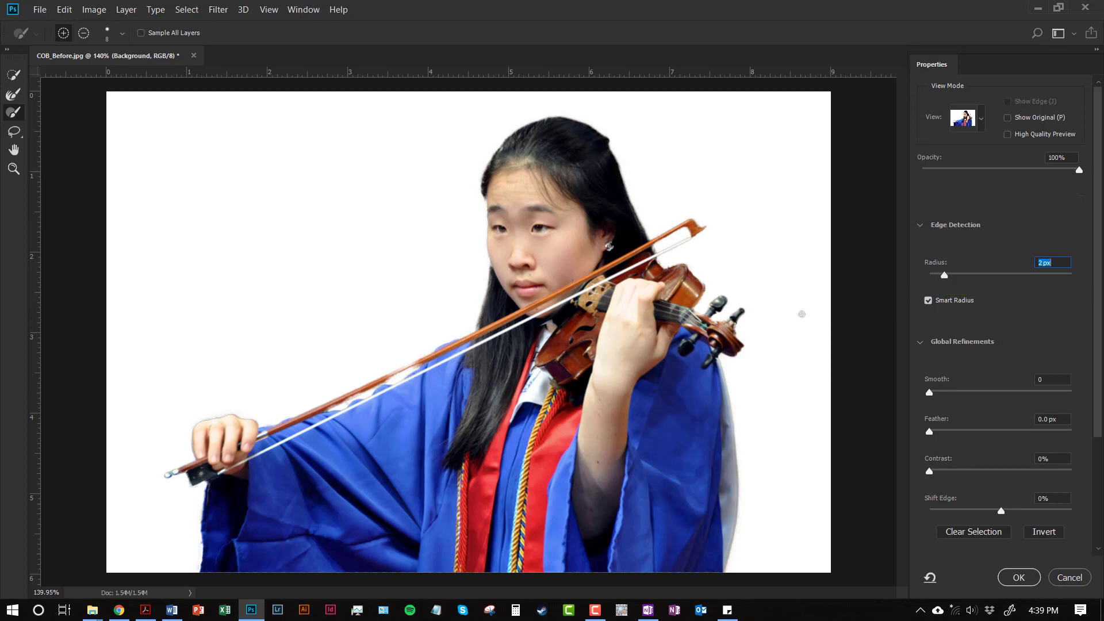
{"action": "left_click_drag", "start_coordinate": [945, 276], "coordinate": [943, 277]}
- Try a Smooth value of 15 and a Feather of 2.7 px on the selection edge, resetting each to 0
{"action": "scroll", "coordinate": [965, 371], "scroll_direction": "down", "scroll_amount": 1}
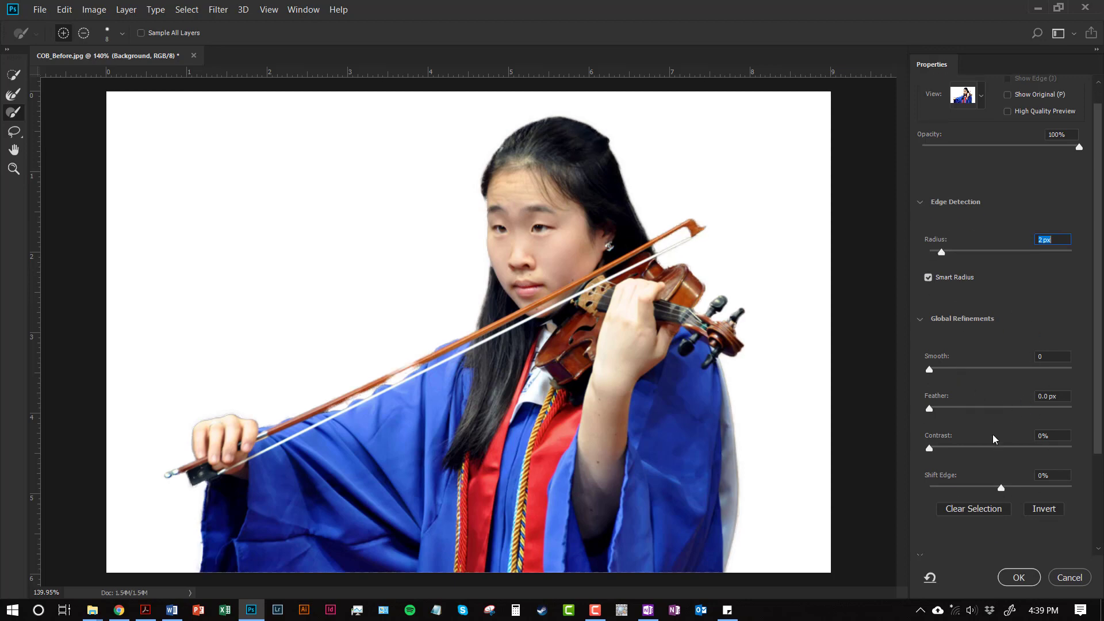
{"action": "scroll", "coordinate": [998, 437], "scroll_direction": "down", "scroll_amount": 1}
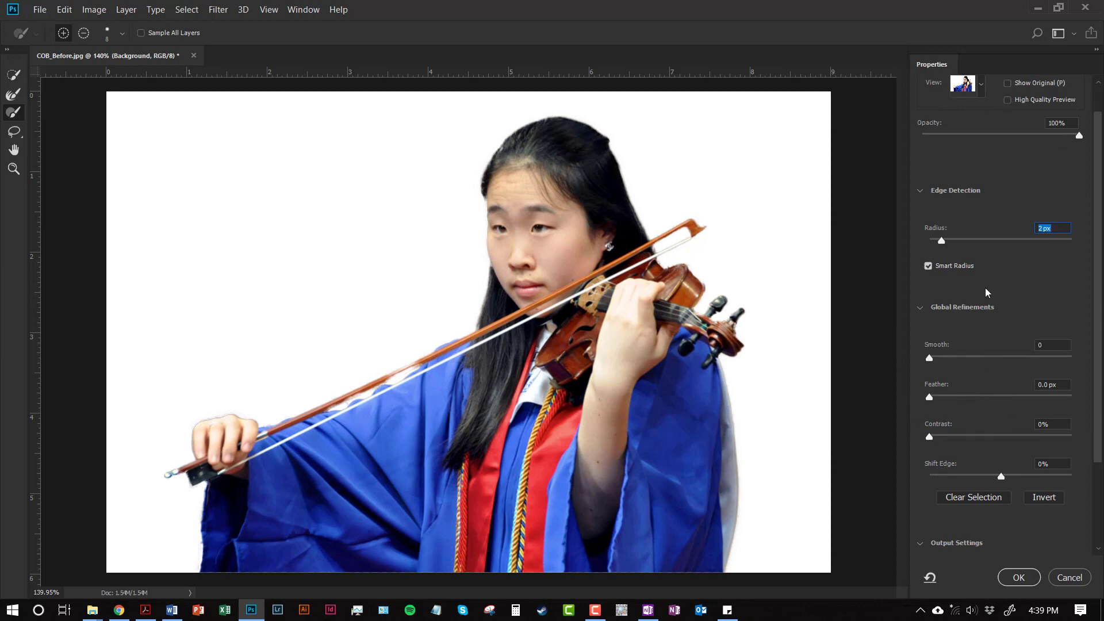
{"action": "scroll", "coordinate": [987, 292], "scroll_direction": "up", "scroll_amount": 1}
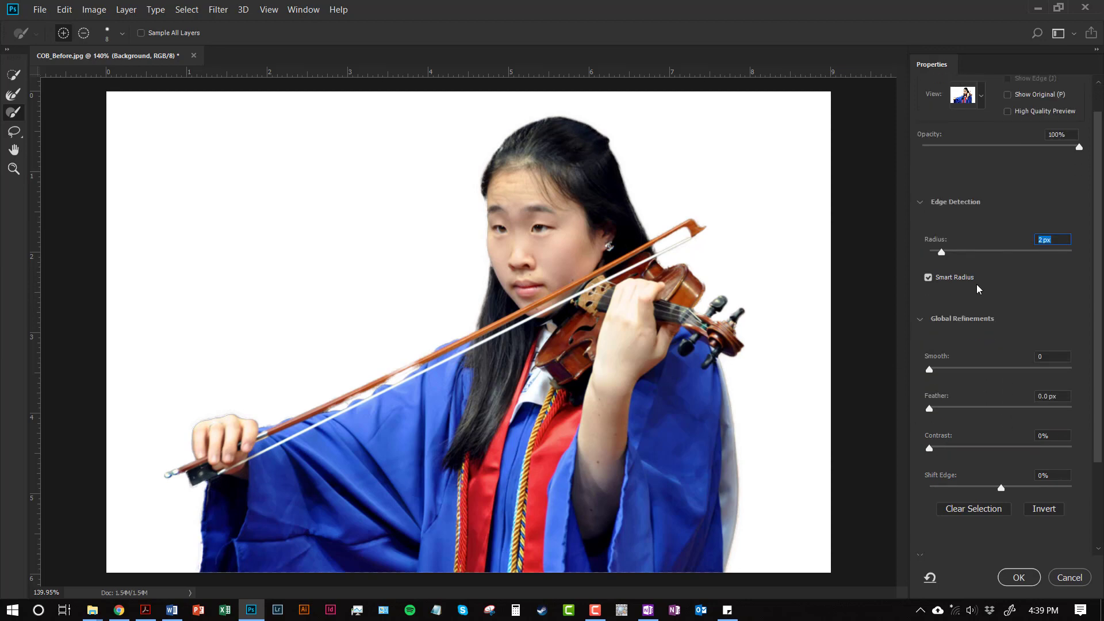
{"action": "scroll", "coordinate": [977, 289], "scroll_direction": "down", "scroll_amount": 2}
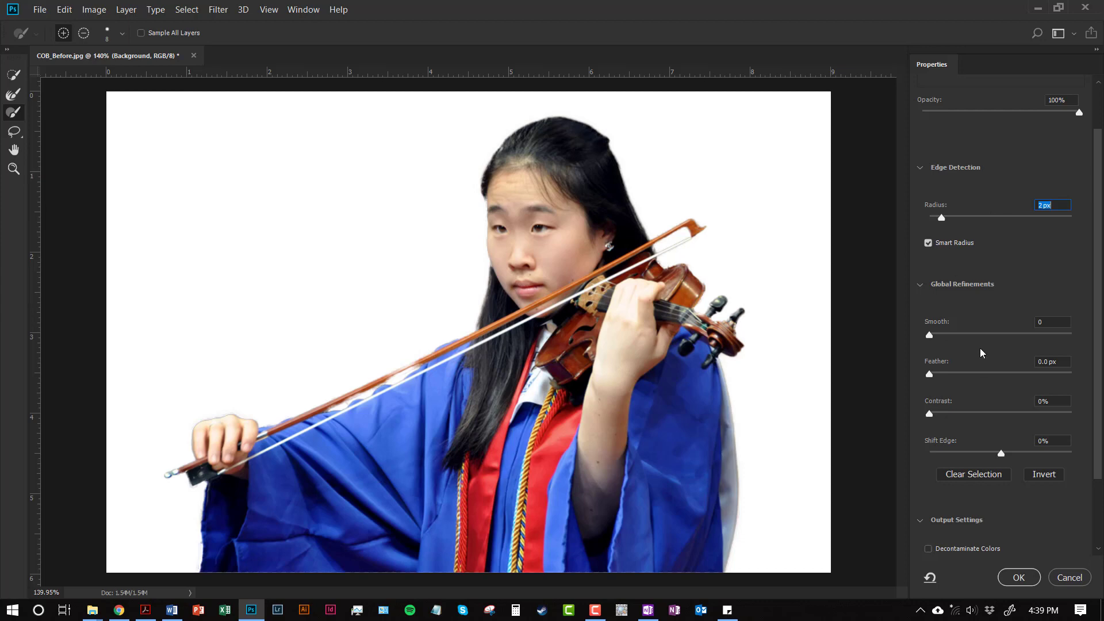
{"action": "left_click_drag", "start_coordinate": [930, 327], "coordinate": [946, 325]}
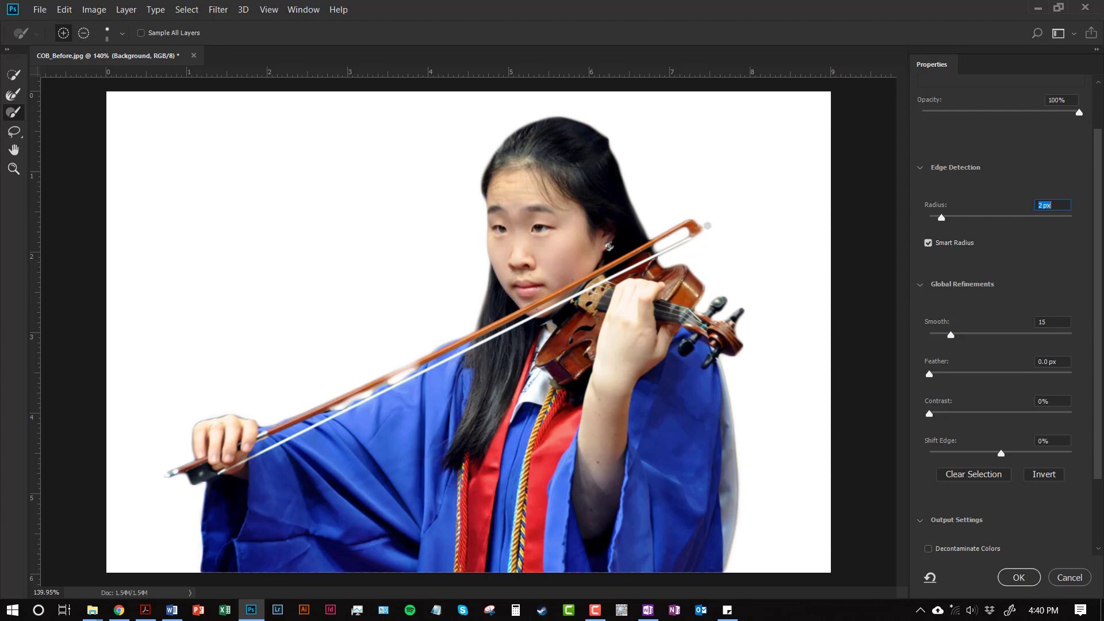
{"action": "left_click_drag", "start_coordinate": [954, 341], "coordinate": [930, 340]}
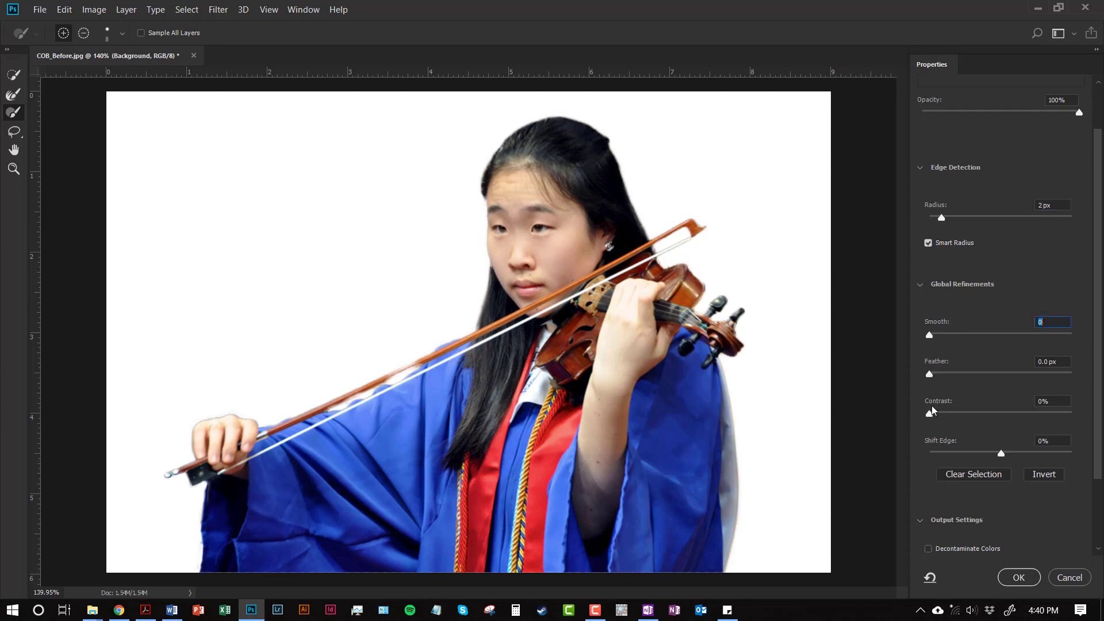
{"action": "left_click_drag", "start_coordinate": [934, 368], "coordinate": [955, 366]}
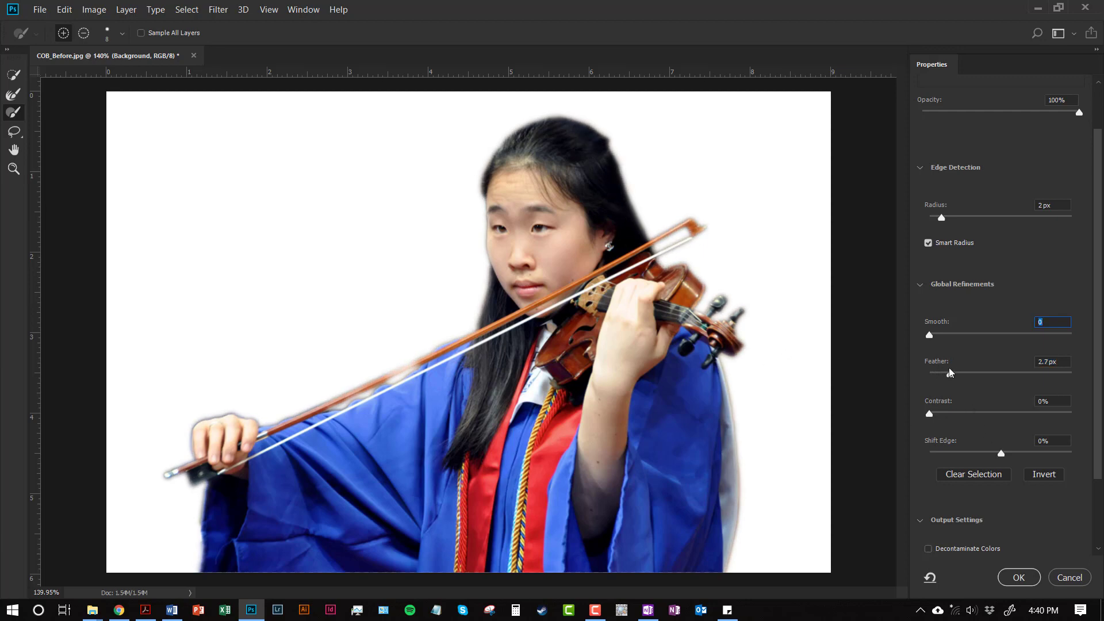
{"action": "left_click_drag", "start_coordinate": [952, 380], "coordinate": [949, 403]}
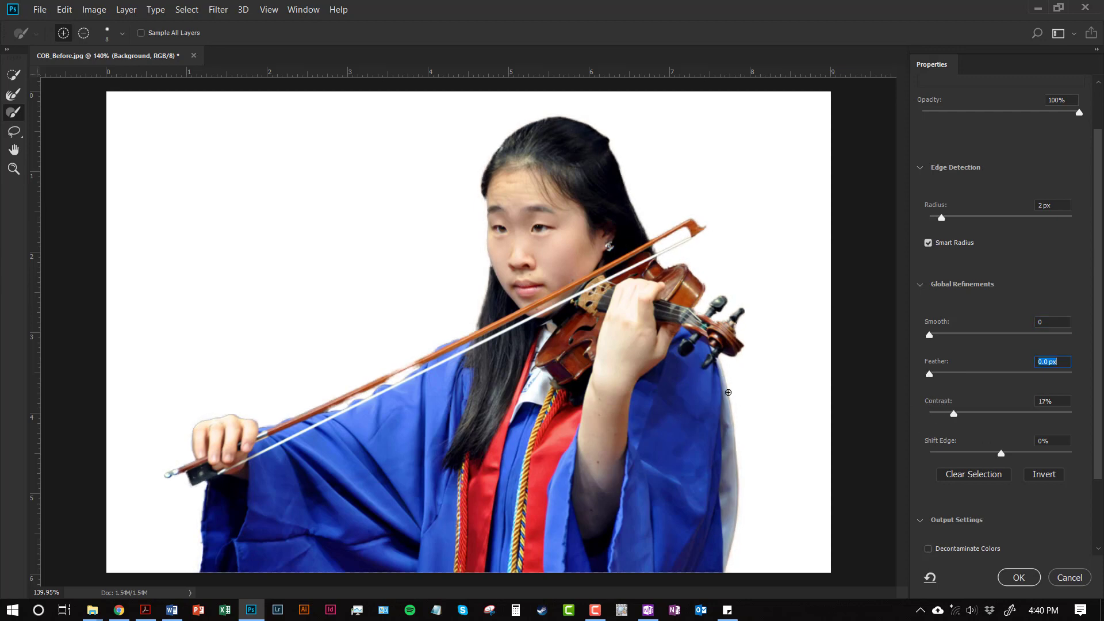
- Set the edge Contrast to 8% and, after trying -53% and +53%, set Shift Edge to -11%
{"action": "left_click_drag", "start_coordinate": [954, 416], "coordinate": [942, 420]}
{"action": "left_click_drag", "start_coordinate": [951, 446], "coordinate": [928, 447]}
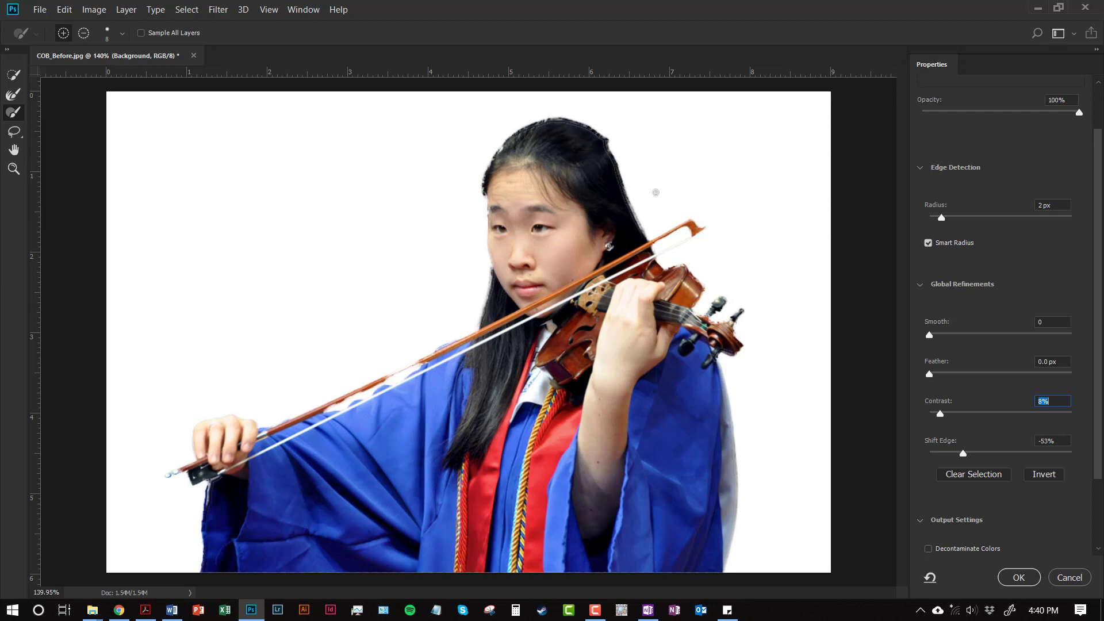
{"action": "mouse_move", "coordinate": [943, 442]}
{"action": "left_mouse_down"}
{"action": "mouse_move", "coordinate": [1007, 446]}
{"action": "mouse_move", "coordinate": [934, 442]}
{"action": "mouse_move", "coordinate": [945, 442]}
{"action": "left_mouse_up"}
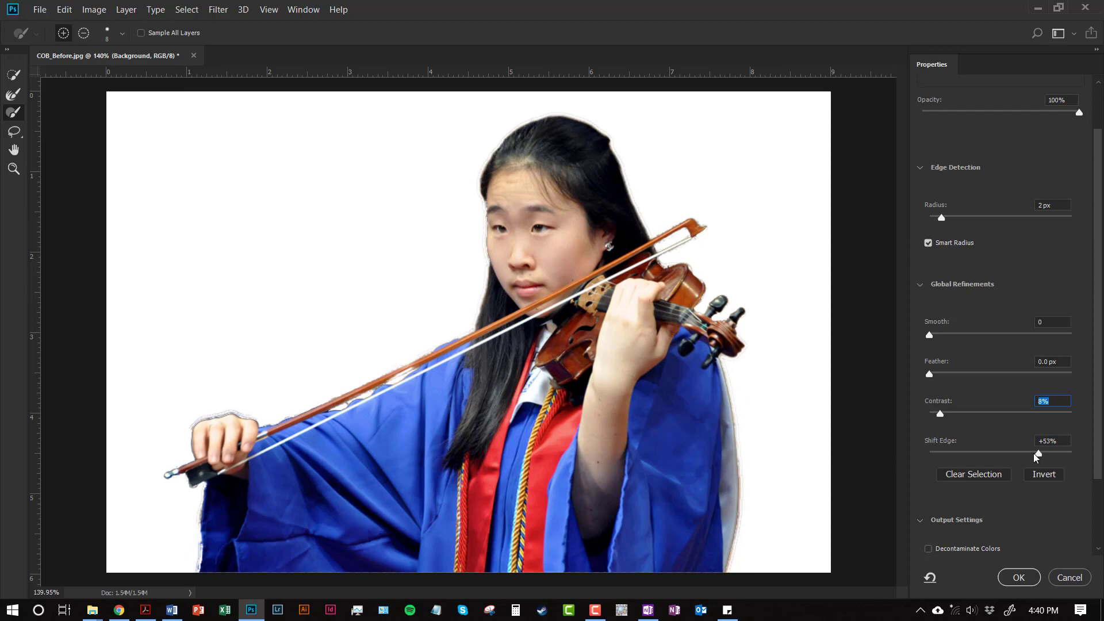
{"action": "left_click_drag", "start_coordinate": [1037, 456], "coordinate": [994, 455]}
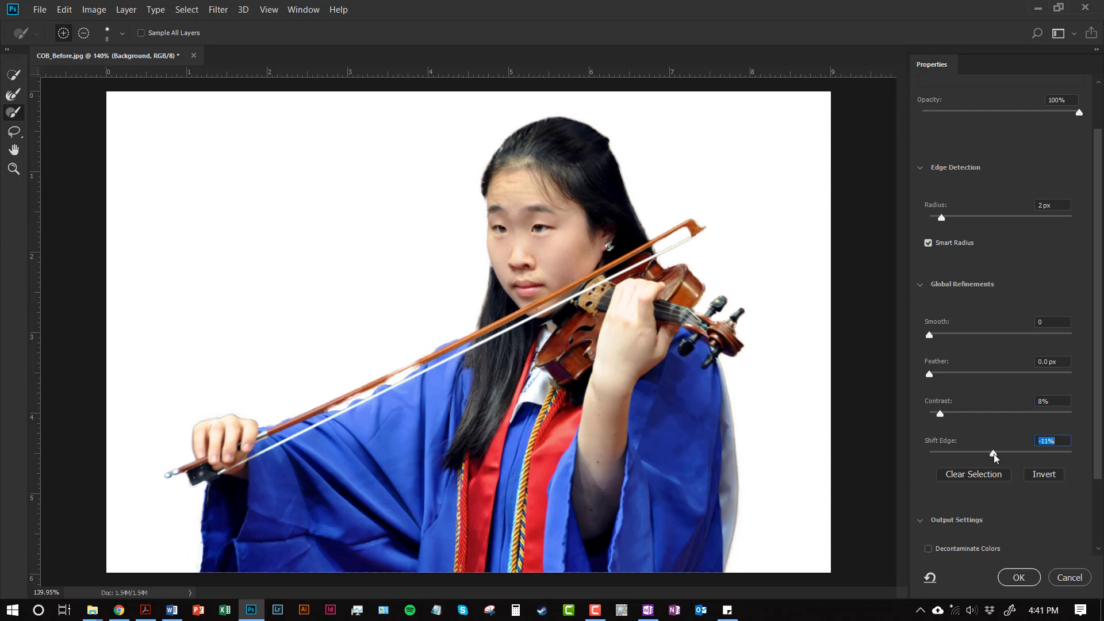
- Show the mask in the Black & White view mode and set the edge detection radius to 1 px
{"action": "scroll", "coordinate": [948, 436], "scroll_direction": "up", "scroll_amount": 2}
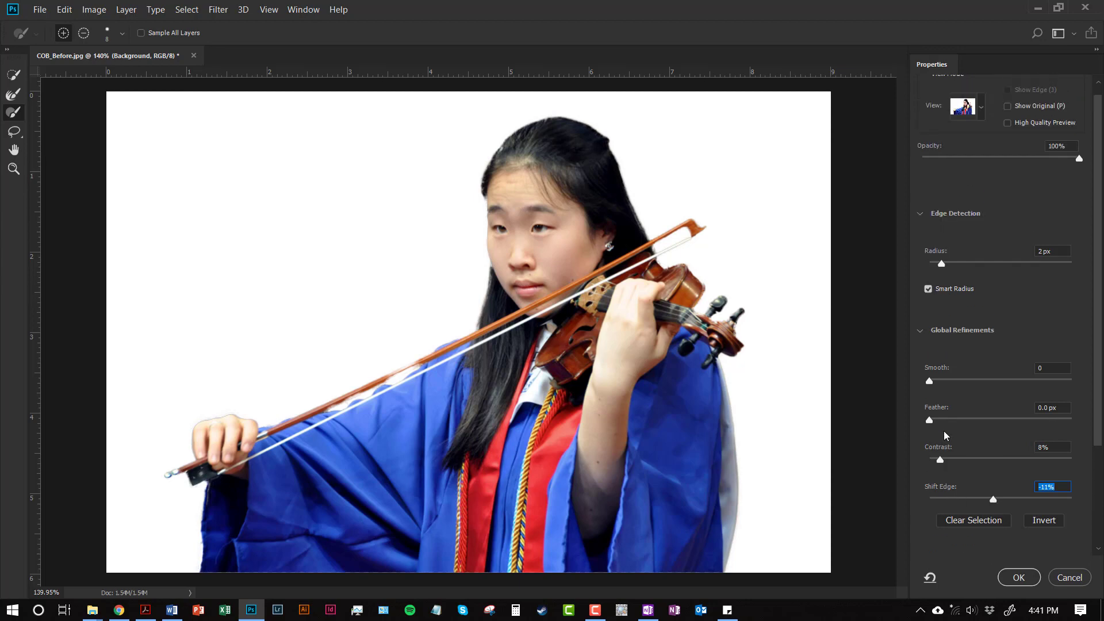
{"action": "left_click", "coordinate": [981, 119]}
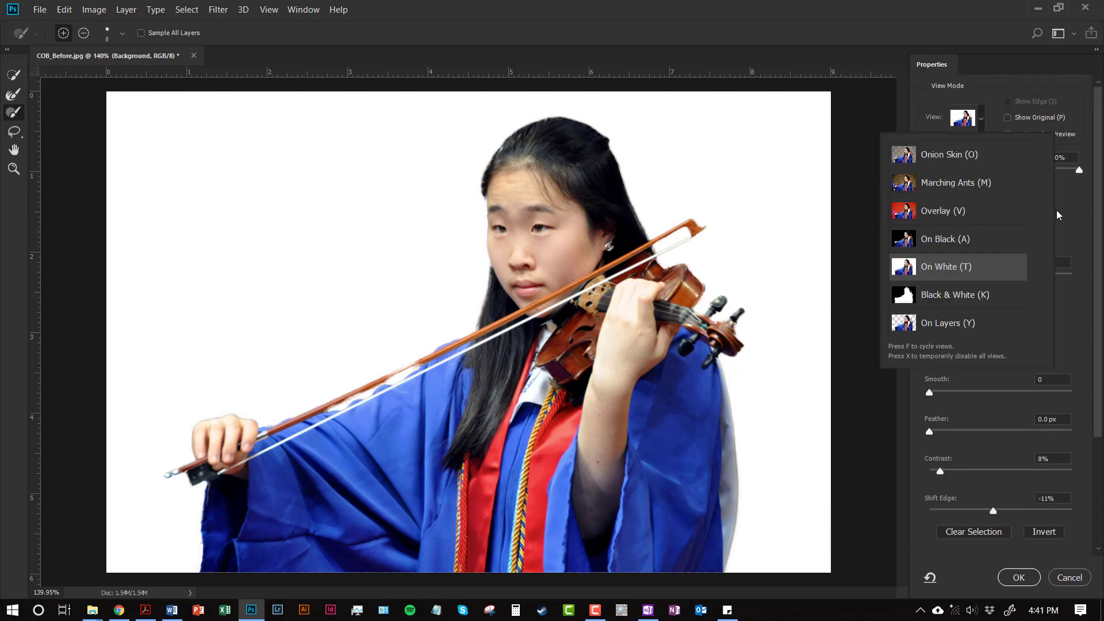
{"action": "left_click", "coordinate": [963, 300]}
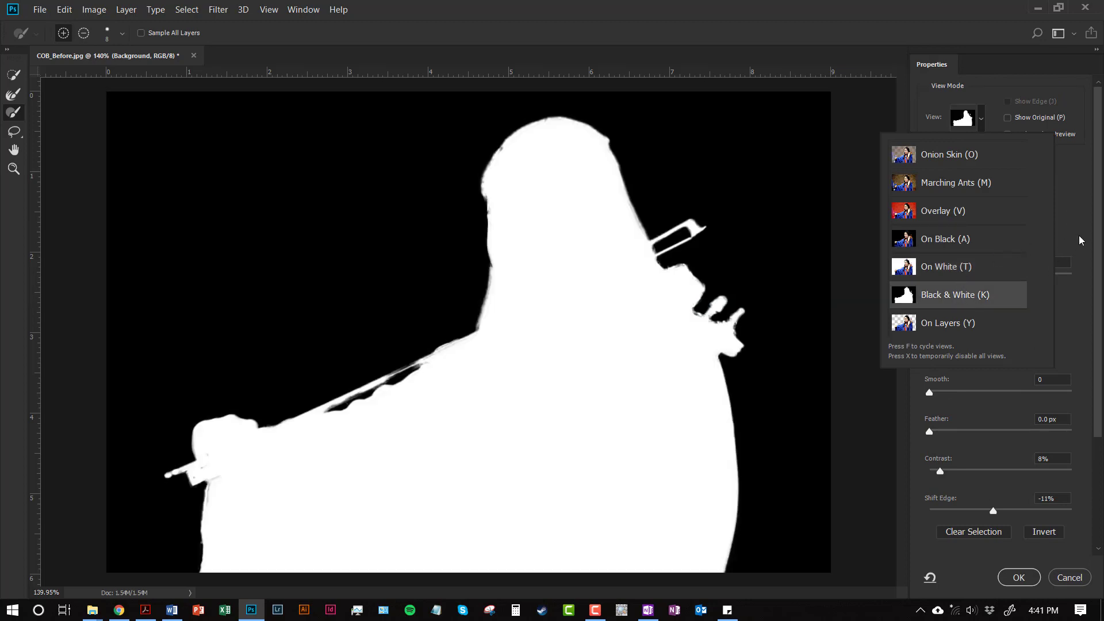
{"action": "left_click", "coordinate": [971, 293]}
{"action": "left_click_drag", "start_coordinate": [938, 266], "coordinate": [932, 268]}
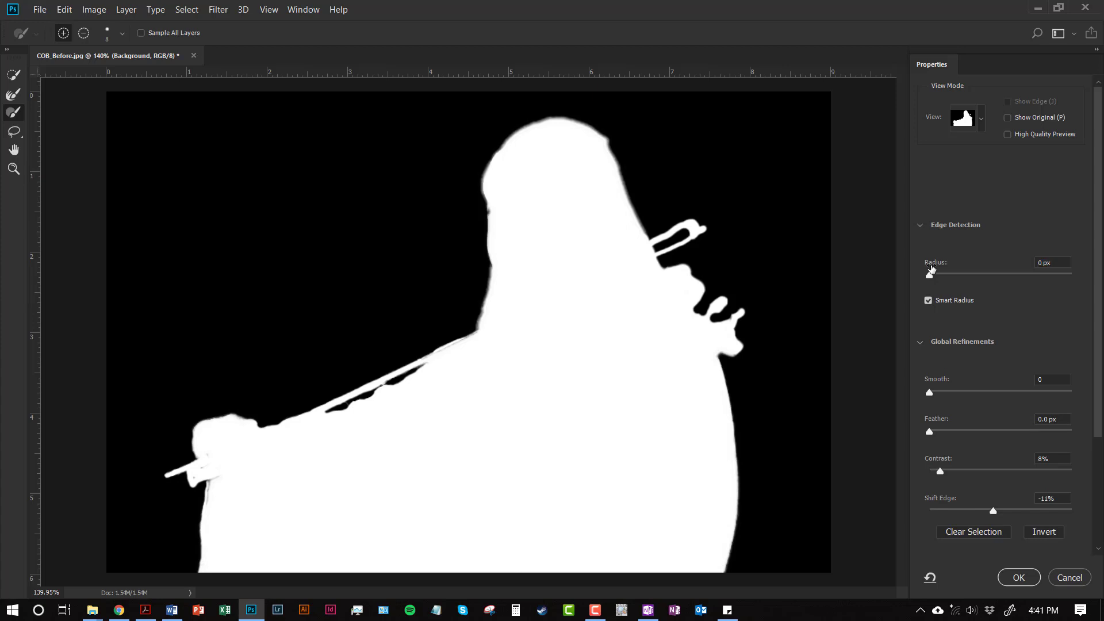
{"action": "left_click_drag", "start_coordinate": [930, 276], "coordinate": [937, 278]}
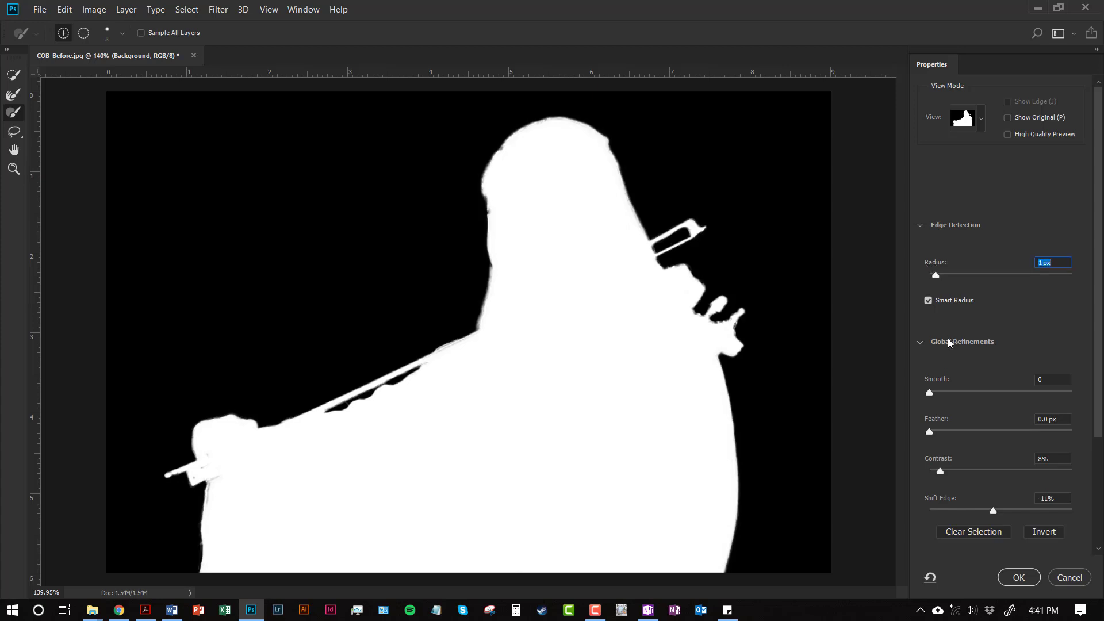
- Return the view mode to On White and bring the Output Settings into view
{"action": "left_click_drag", "start_coordinate": [931, 392], "coordinate": [931, 393]}
{"action": "scroll", "coordinate": [939, 483], "scroll_direction": "down", "scroll_amount": 1}
{"action": "scroll", "coordinate": [986, 455], "scroll_direction": "up", "scroll_amount": 1}
{"action": "left_click", "coordinate": [982, 119]}
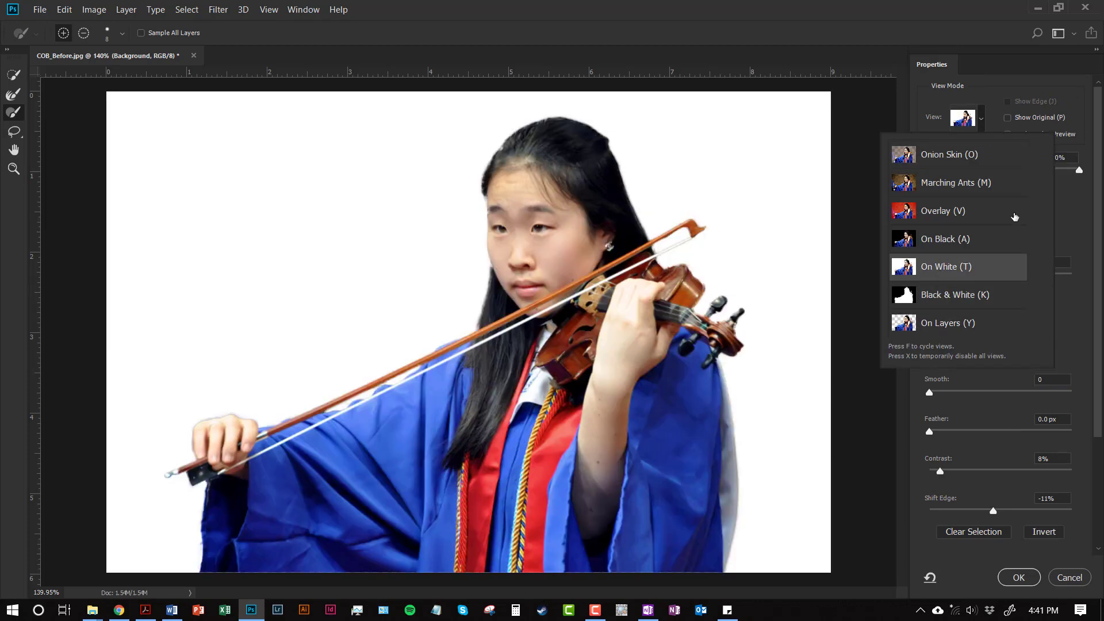
{"action": "left_click", "coordinate": [1079, 248]}
{"action": "scroll", "coordinate": [1072, 270], "scroll_direction": "down", "scroll_amount": 3}
{"action": "scroll", "coordinate": [1073, 286], "scroll_direction": "down", "scroll_amount": 1}
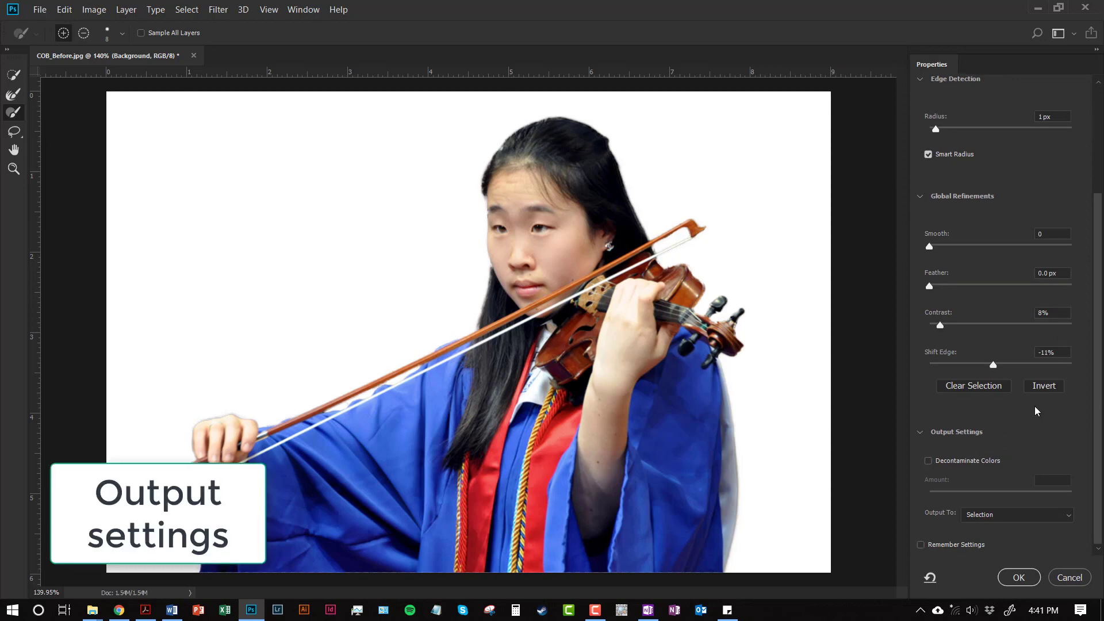
- Set the refined selection to output to New Layer with Layer Mask and apply it
{"action": "left_click", "coordinate": [985, 517]}
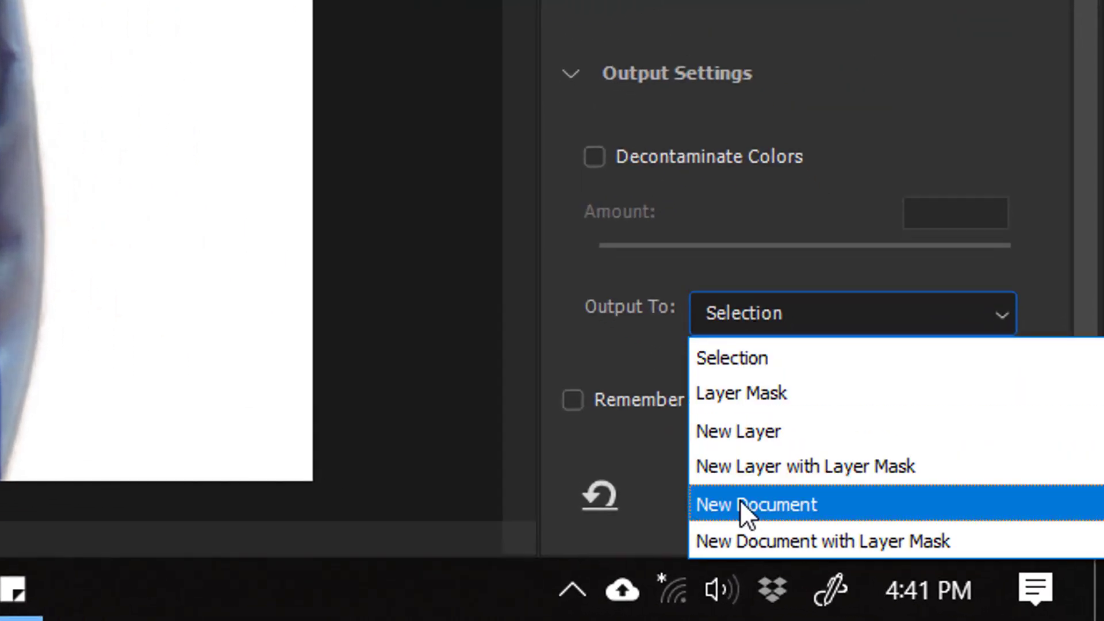
{"action": "left_click", "coordinate": [861, 470]}
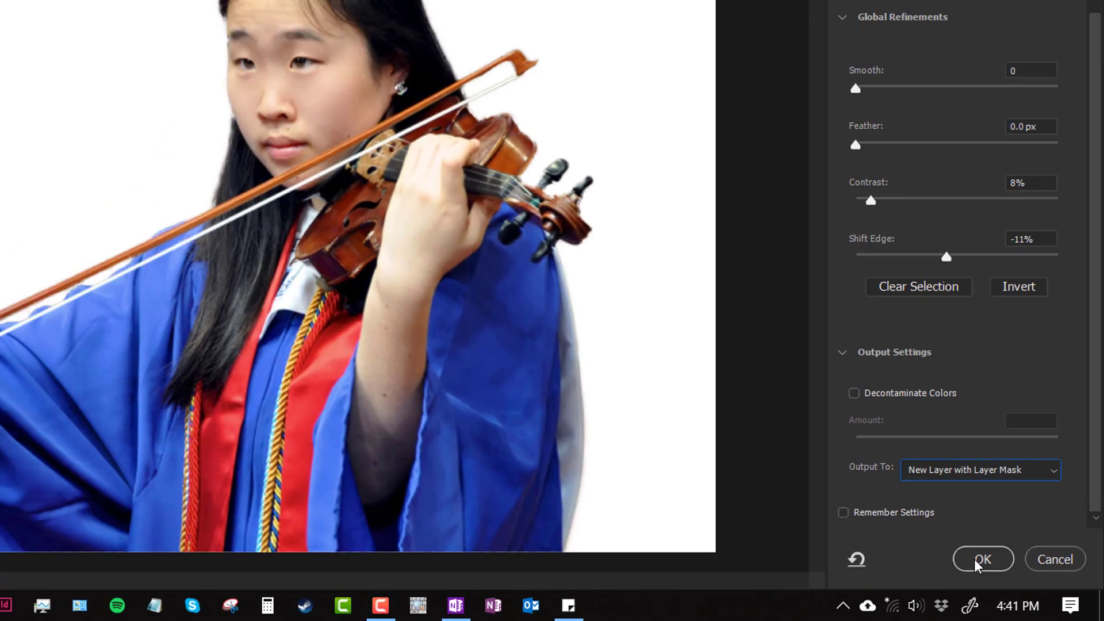
{"action": "left_click", "coordinate": [858, 495]}
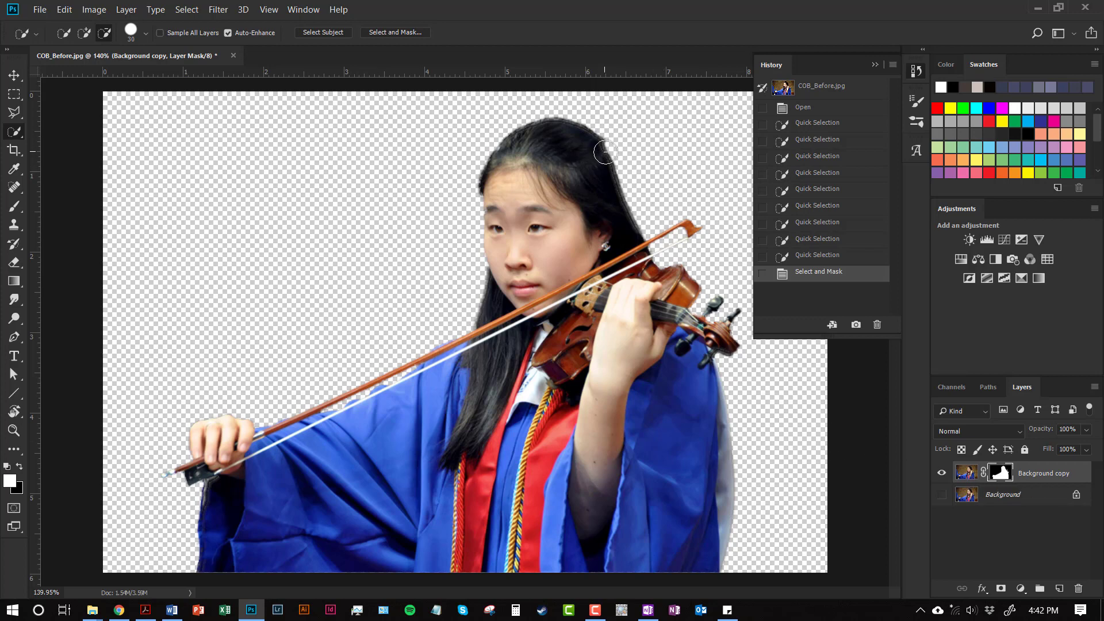
- Reopen Select and Mask for the Background copy layer's mask and extend the selection along the outer hair edge with the Quick Selection tool
{"action": "key", "text": "ctrl+equal"}
{"action": "key", "text": "ctrl+equal"}
{"action": "key", "text": "ctrl+equal"}
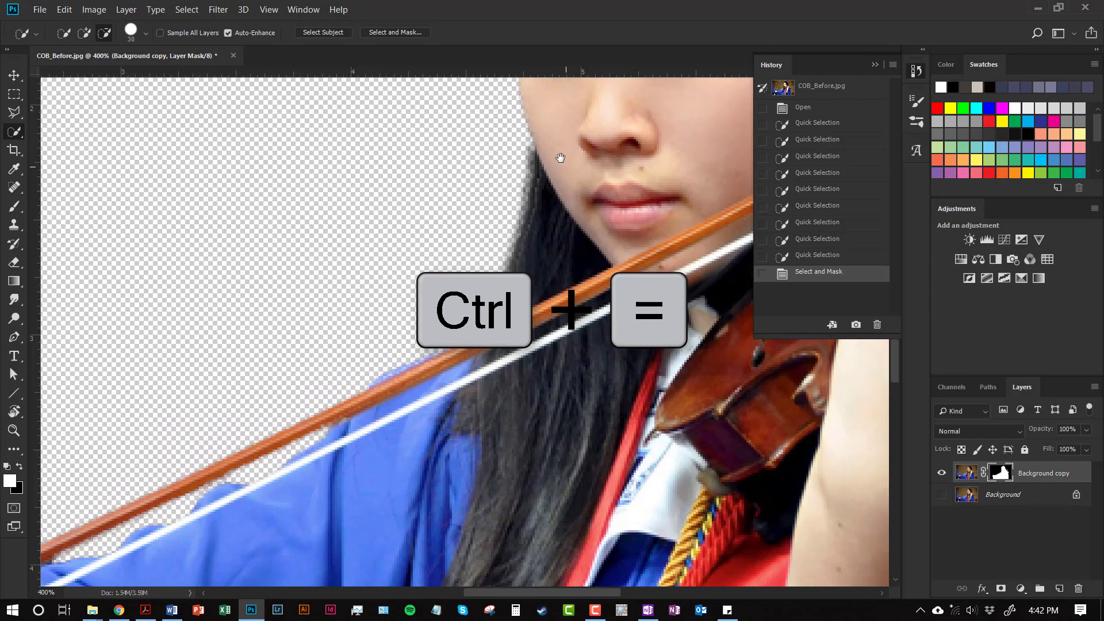
{"action": "left_click_drag", "start_coordinate": [559, 157], "coordinate": [491, 367]}
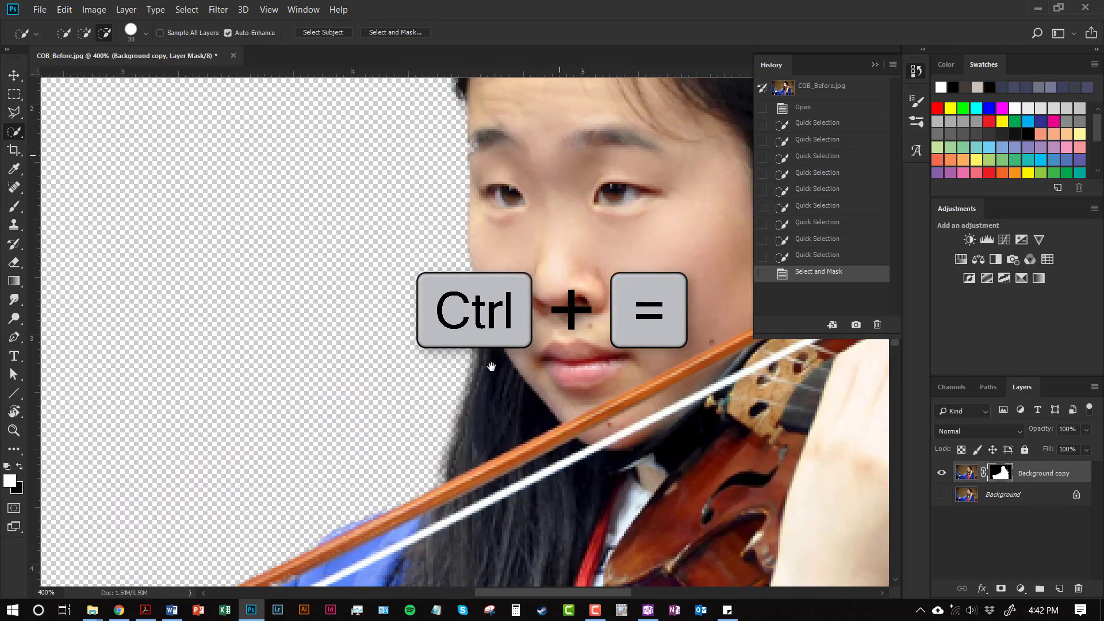
{"action": "left_click_drag", "start_coordinate": [532, 106], "coordinate": [347, 291]}
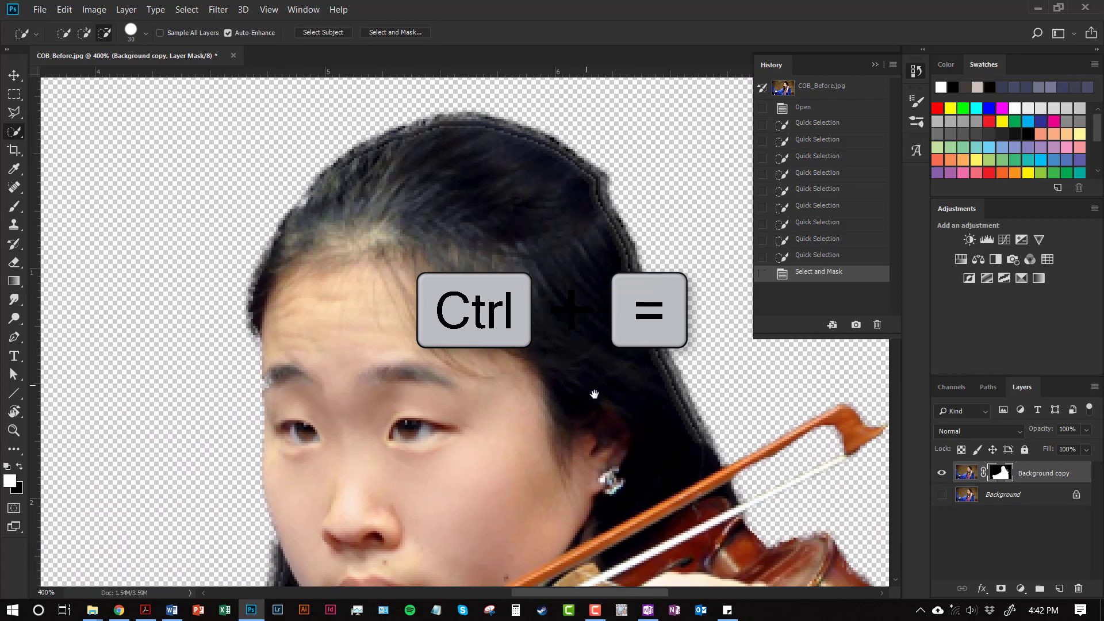
{"action": "left_click_drag", "start_coordinate": [592, 393], "coordinate": [552, 400]}
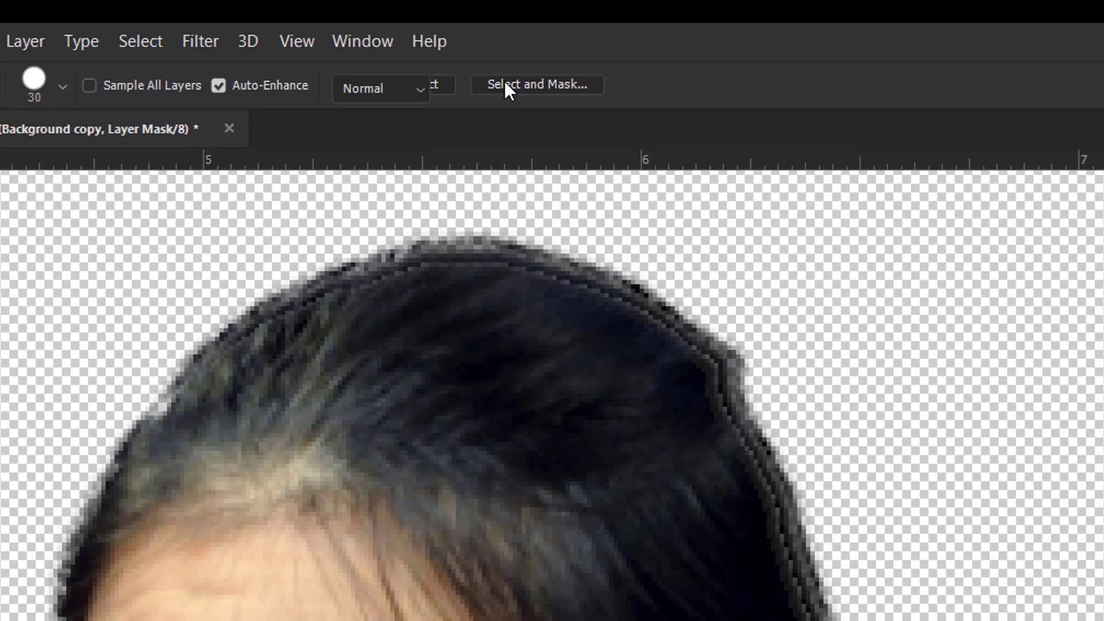
{"action": "left_click", "coordinate": [604, 126]}
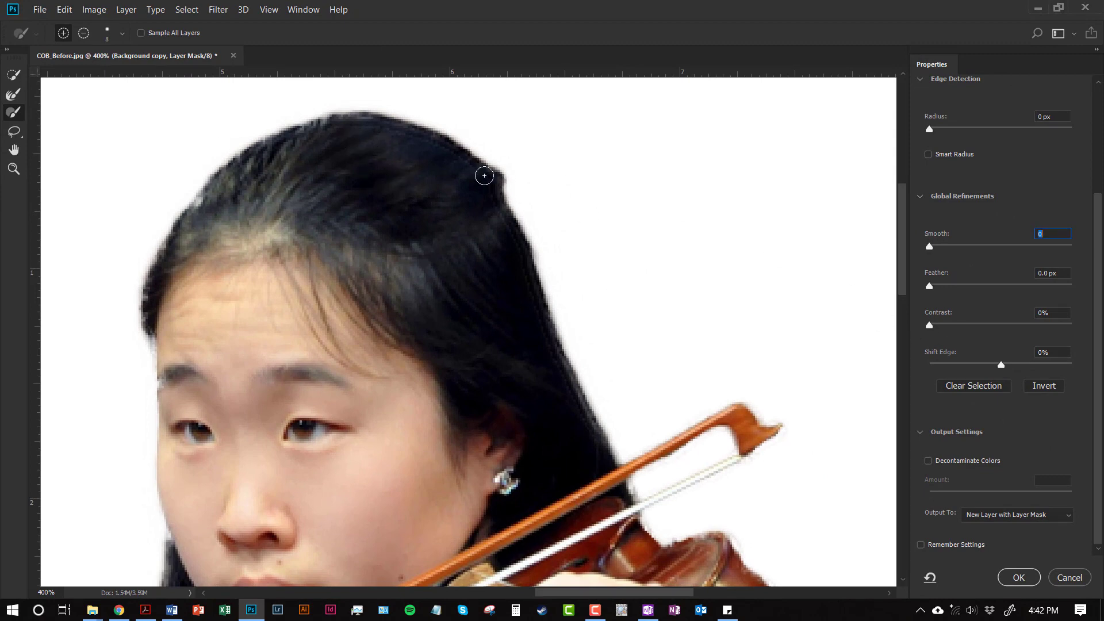
{"action": "left_click", "coordinate": [14, 75]}
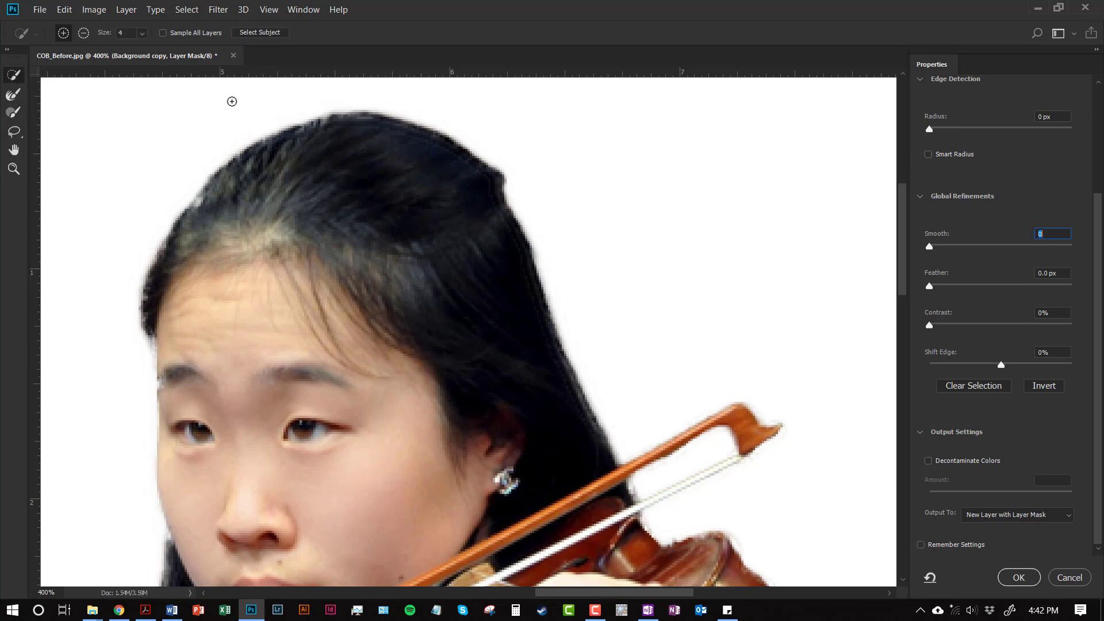
{"action": "mouse_move", "coordinate": [276, 142]}
{"action": "left_mouse_down"}
{"action": "mouse_move", "coordinate": [330, 119]}
{"action": "mouse_move", "coordinate": [399, 123]}
{"action": "mouse_move", "coordinate": [471, 165]}
{"action": "mouse_move", "coordinate": [495, 189]}
{"action": "mouse_move", "coordinate": [602, 454]}
{"action": "left_mouse_up"}
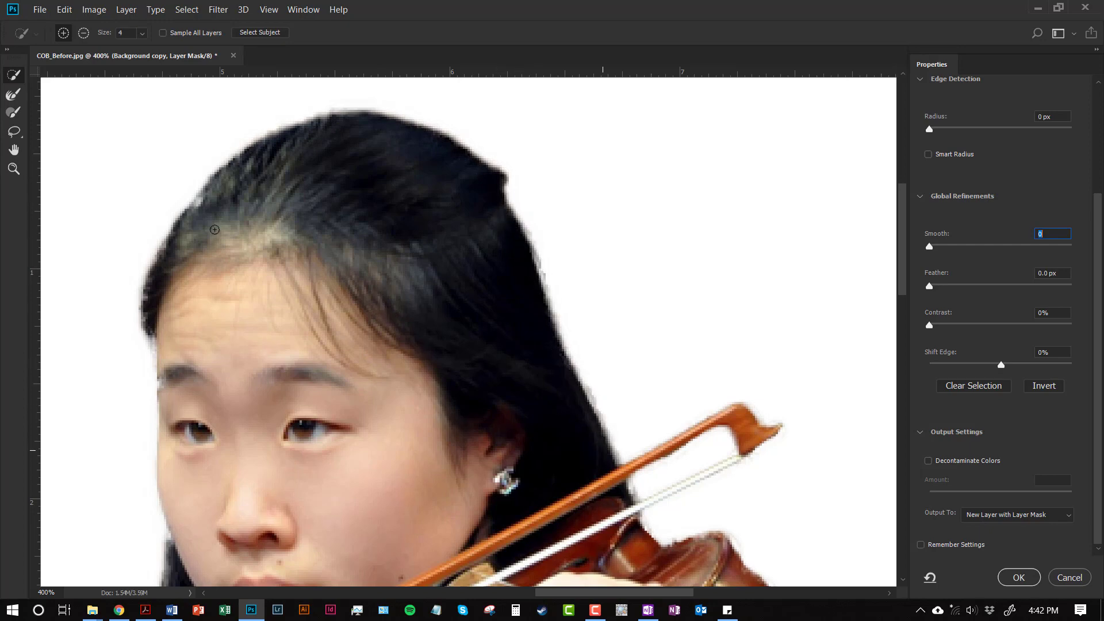
- Try a smaller Refine Edge Brush along the hair edge from the crown to the forehead side, and undo the stroke
{"action": "left_click", "coordinate": [14, 98]}
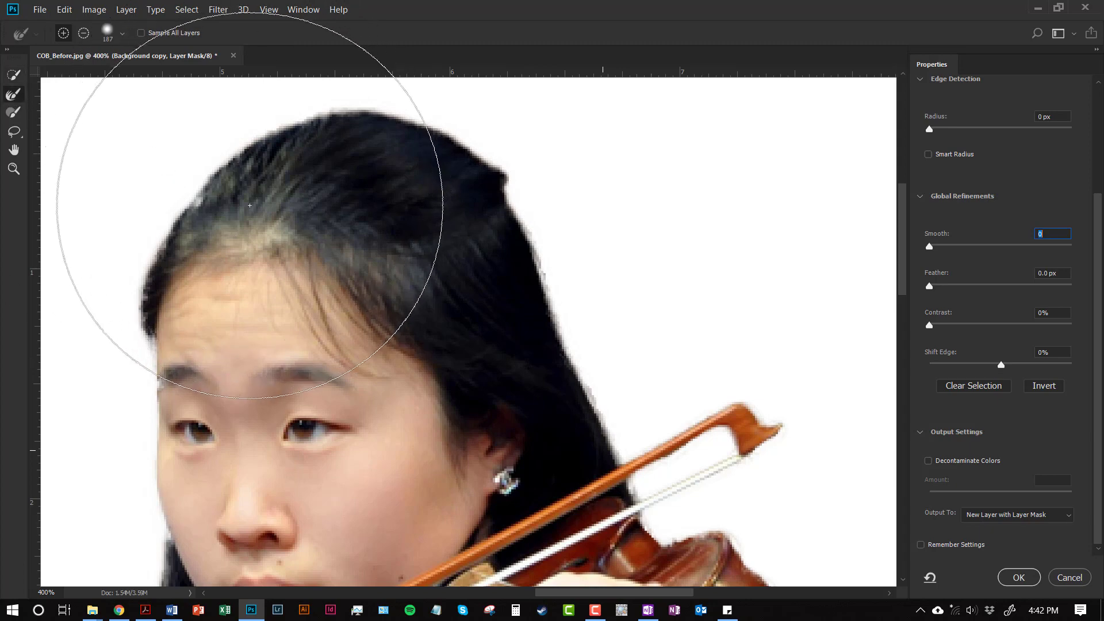
{"action": "key", "text": "bracketleft"}
{"action": "key", "text": "bracketleft"}
{"action": "key", "text": "bracketleft"}
{"action": "key", "text": "bracketleft"}
{"action": "key", "text": "bracketleft"}
{"action": "key", "text": "bracketleft"}
{"action": "key", "text": "bracketleft"}
{"action": "key", "text": "bracketleft"}
{"action": "key", "text": "bracketleft"}
{"action": "key", "text": "bracketleft"}
{"action": "key", "text": "bracketleft"}
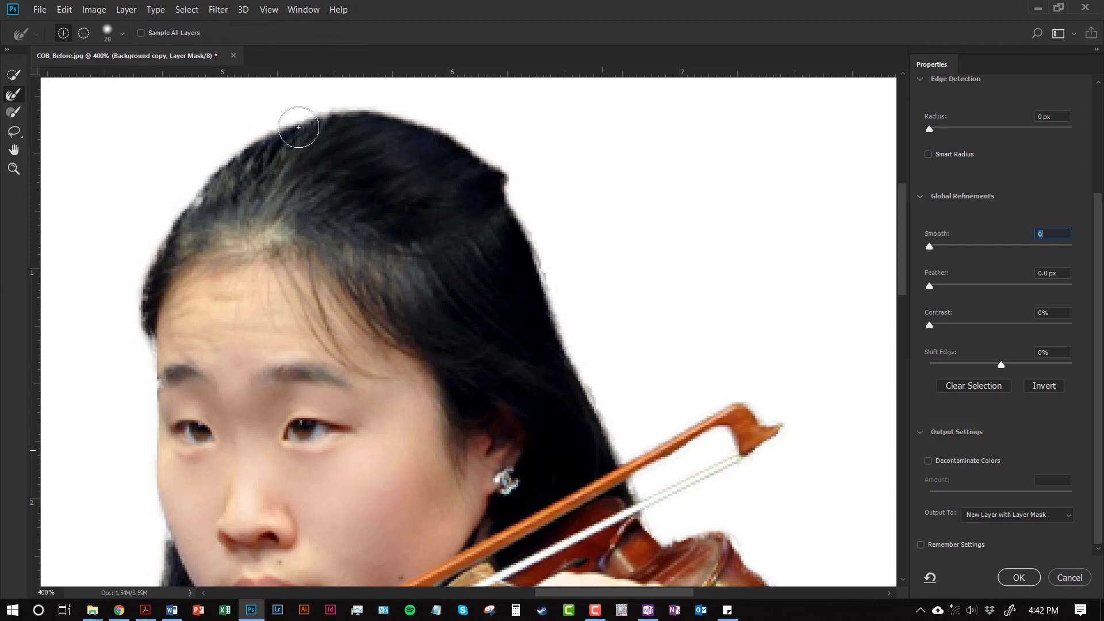
{"action": "mouse_move", "coordinate": [298, 135]}
{"action": "left_mouse_down"}
{"action": "mouse_move", "coordinate": [239, 162]}
{"action": "mouse_move", "coordinate": [189, 214]}
{"action": "mouse_move", "coordinate": [151, 335]}
{"action": "left_mouse_up"}
{"action": "key", "text": "ctrl+z"}
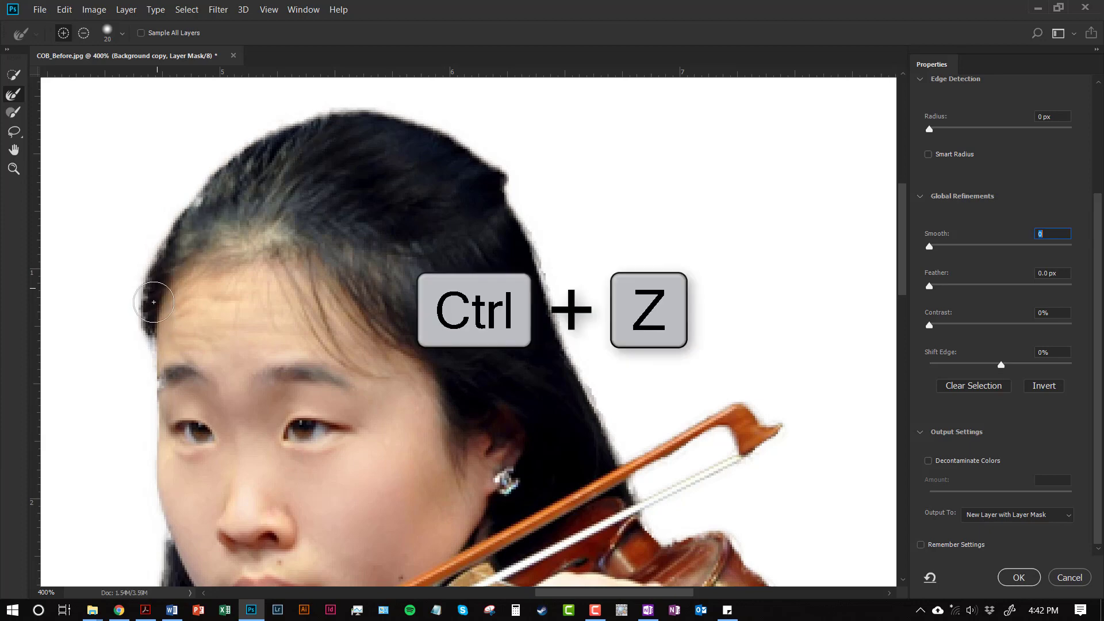
- Set the output to Layer Mask and apply the refinements to the existing mask
{"action": "key", "text": "alt"}
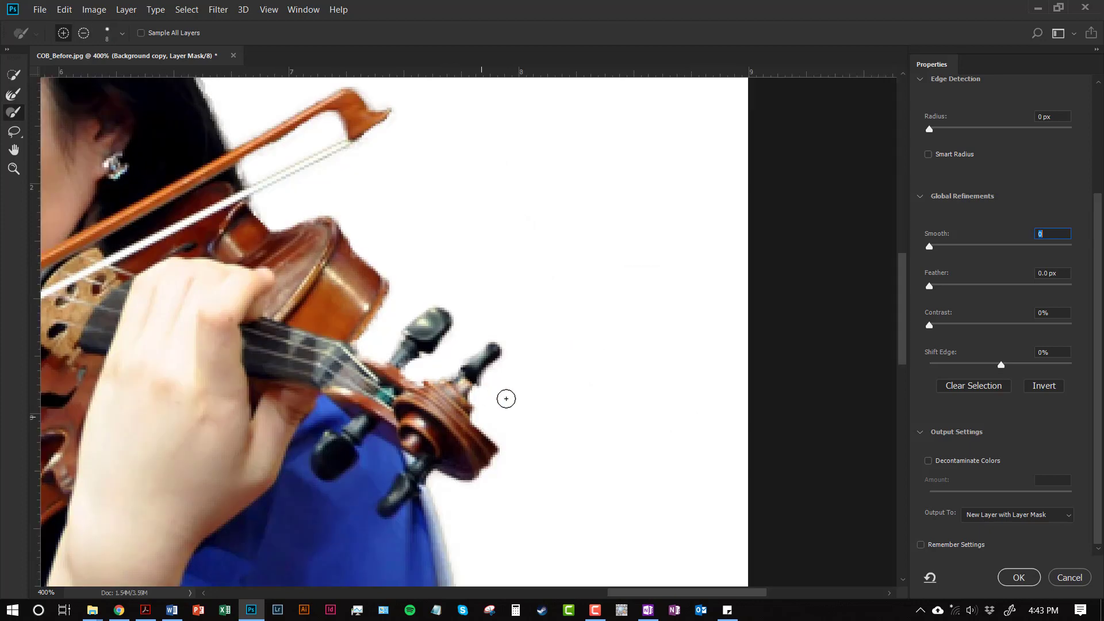
{"action": "left_click_drag", "start_coordinate": [386, 411], "coordinate": [701, 362]}
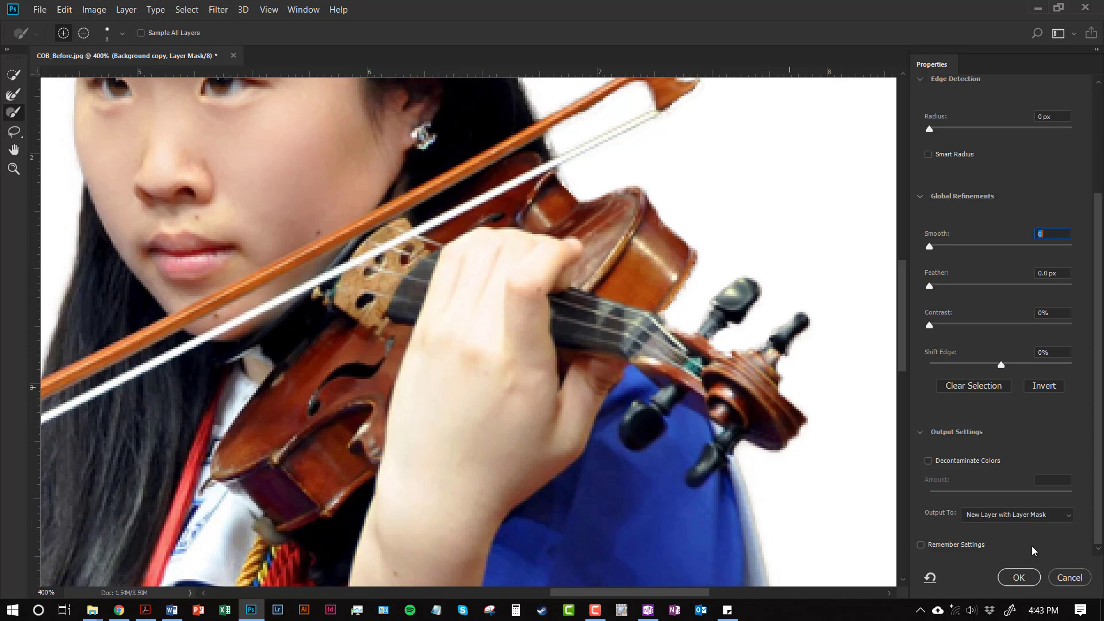
{"action": "left_click", "coordinate": [1023, 518]}
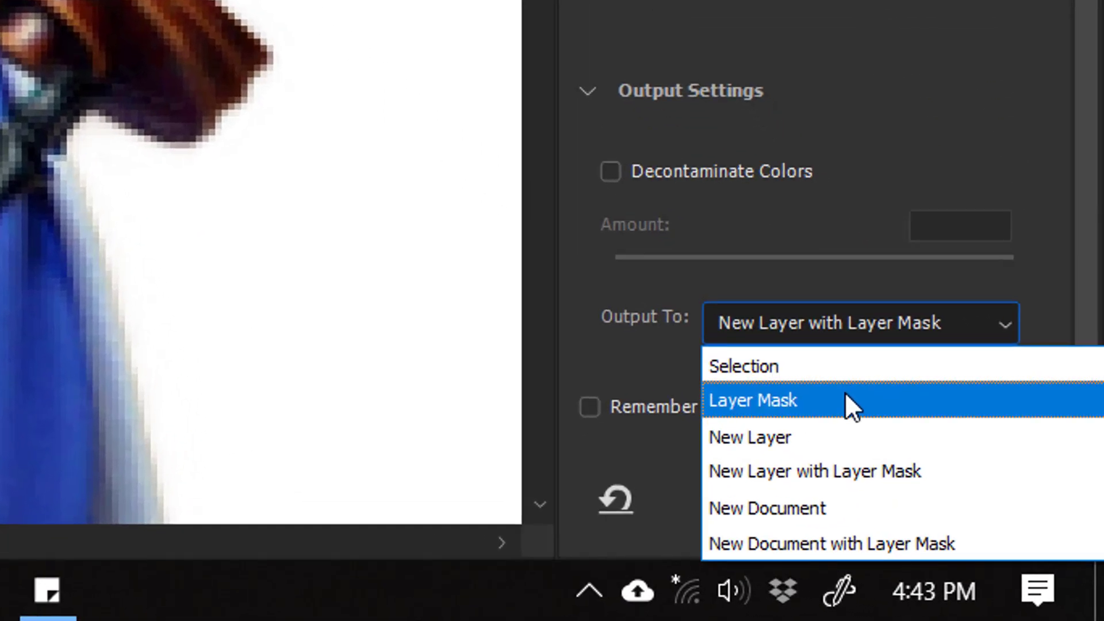
{"action": "left_click", "coordinate": [848, 403]}
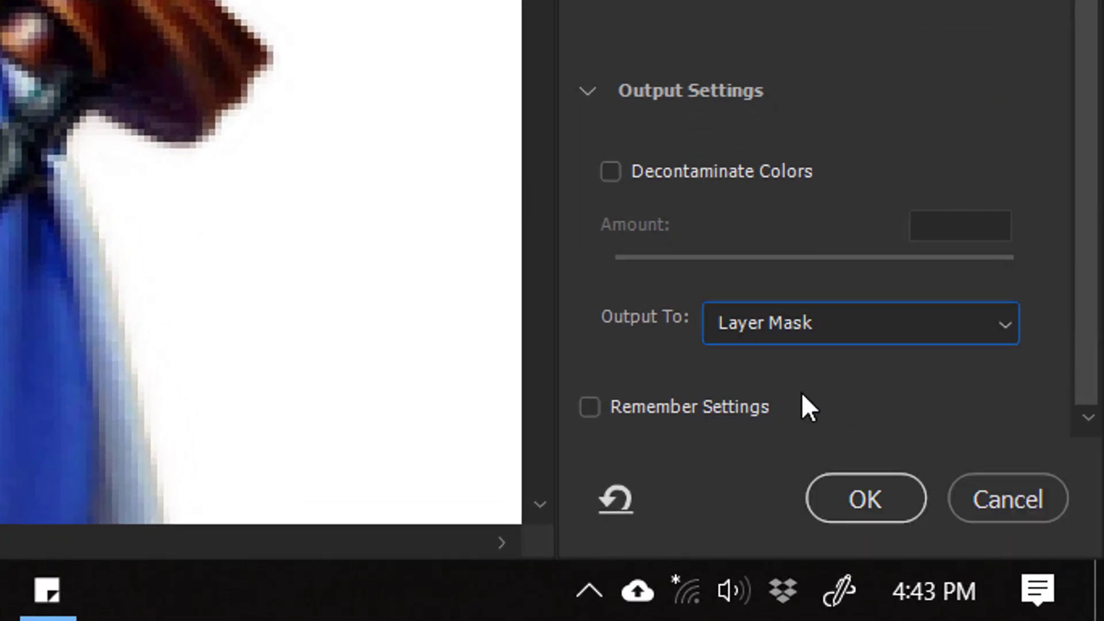
{"action": "left_click", "coordinate": [877, 492]}
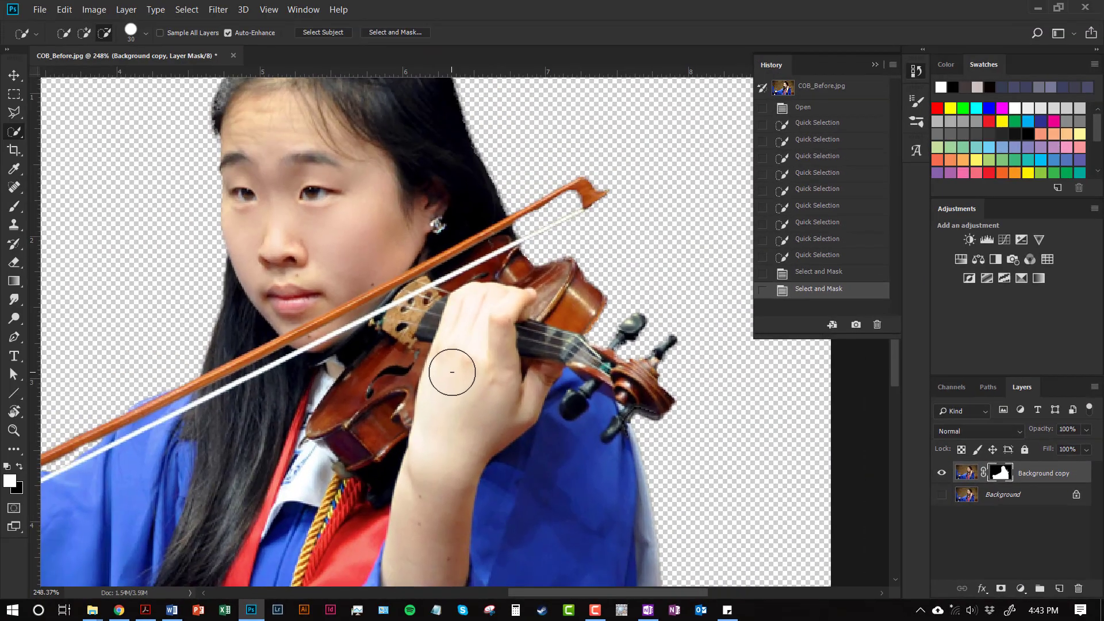
- Save the cutout as a Photoshop PSD file named COB_after with layers and Maximize Compatibility kept on
{"action": "scroll", "coordinate": [481, 362], "scroll_direction": "down", "scroll_amount": 3}
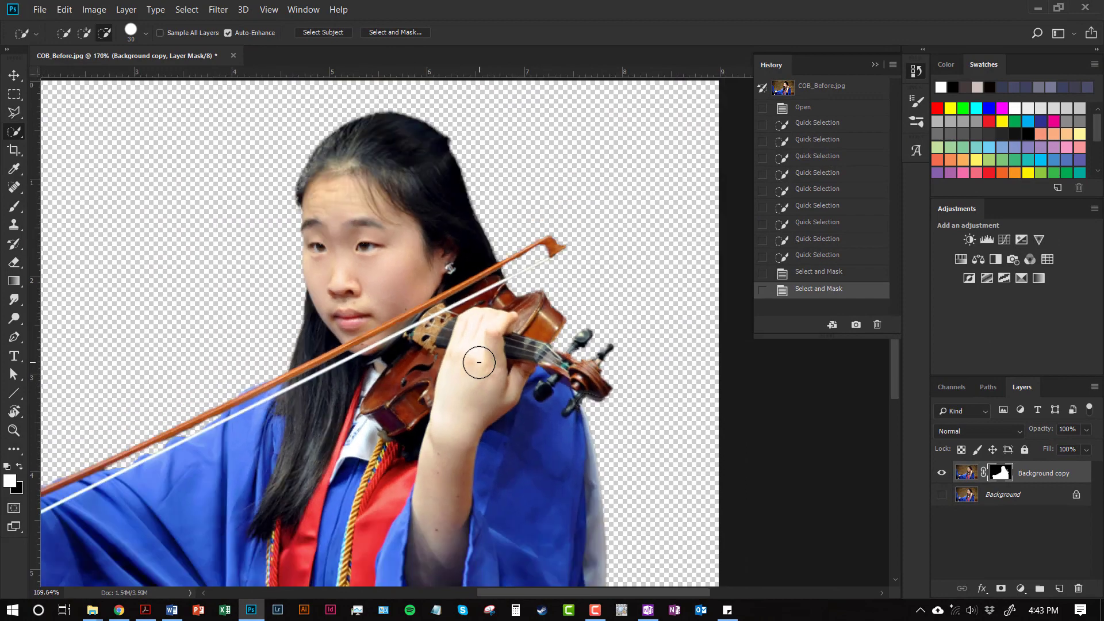
{"action": "left_click_drag", "start_coordinate": [481, 363], "coordinate": [521, 232]}
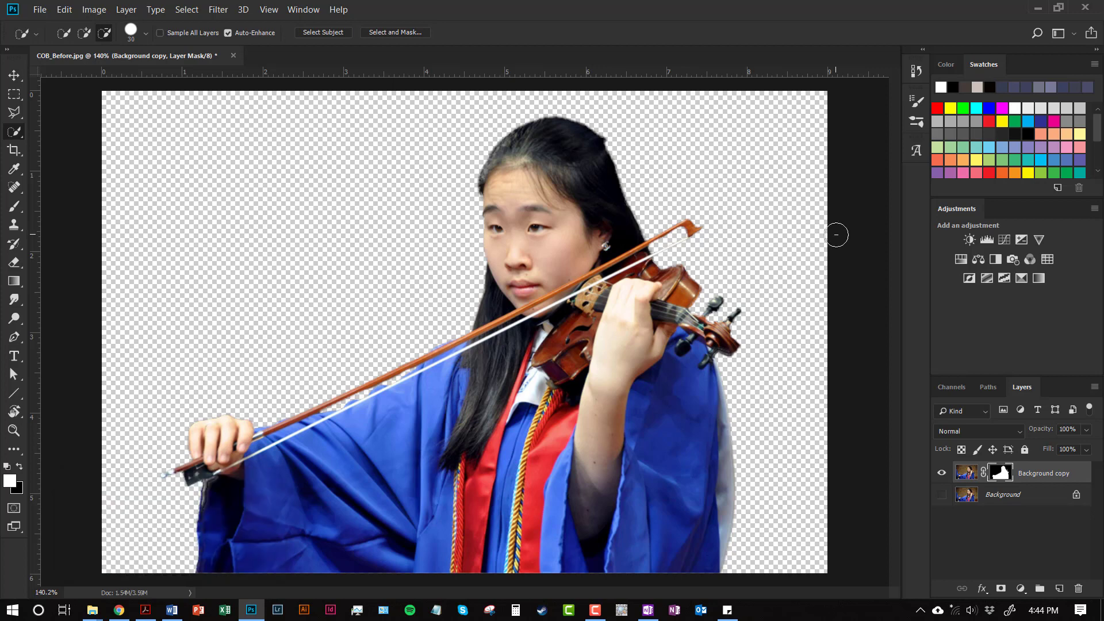
{"action": "left_click", "coordinate": [39, 10]}
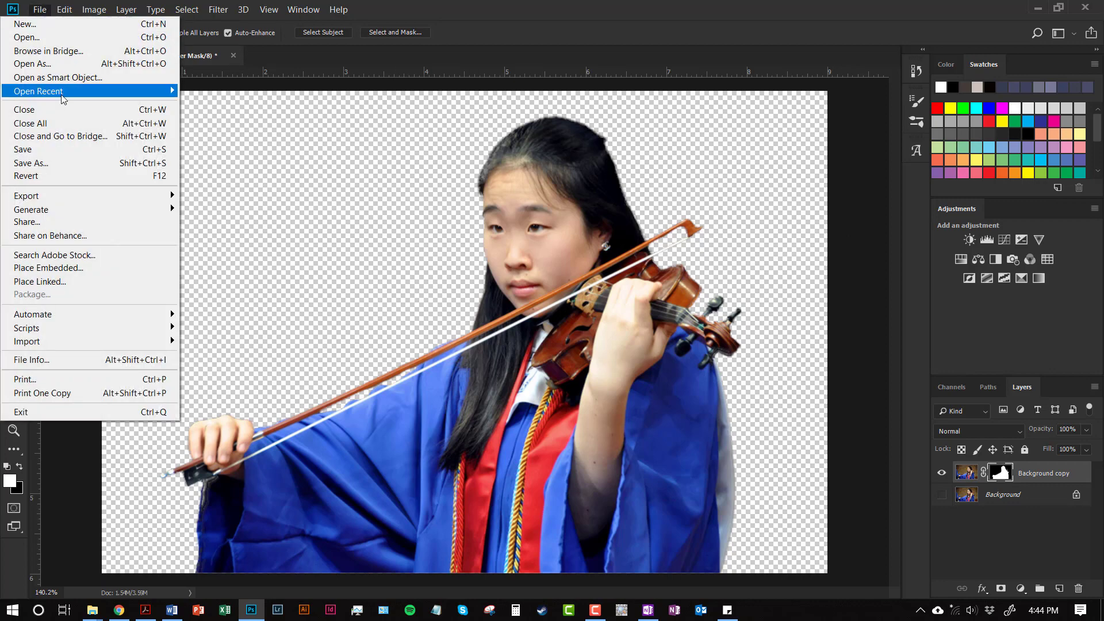
{"action": "left_click", "coordinate": [94, 165]}
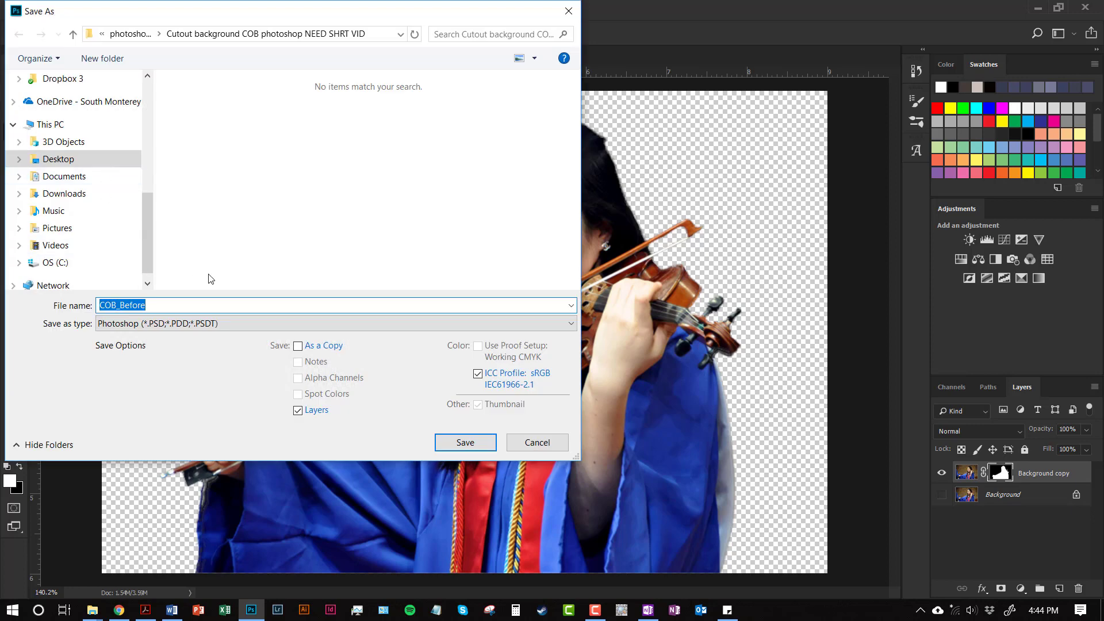
{"action": "left_click", "coordinate": [169, 306]}
{"action": "left_click_drag", "start_coordinate": [145, 308], "coordinate": [123, 308]}
{"action": "key", "text": "BackSpace"}
{"action": "key", "text": "BackSpace"}
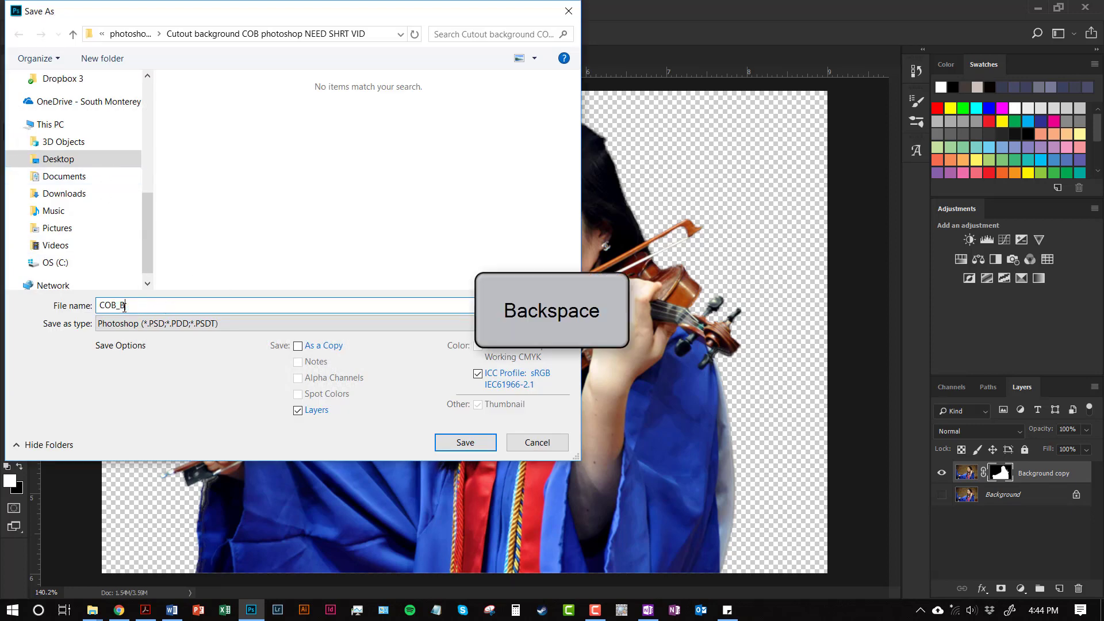
{"action": "type", "text": "after"}
{"action": "left_click", "coordinate": [170, 329]}
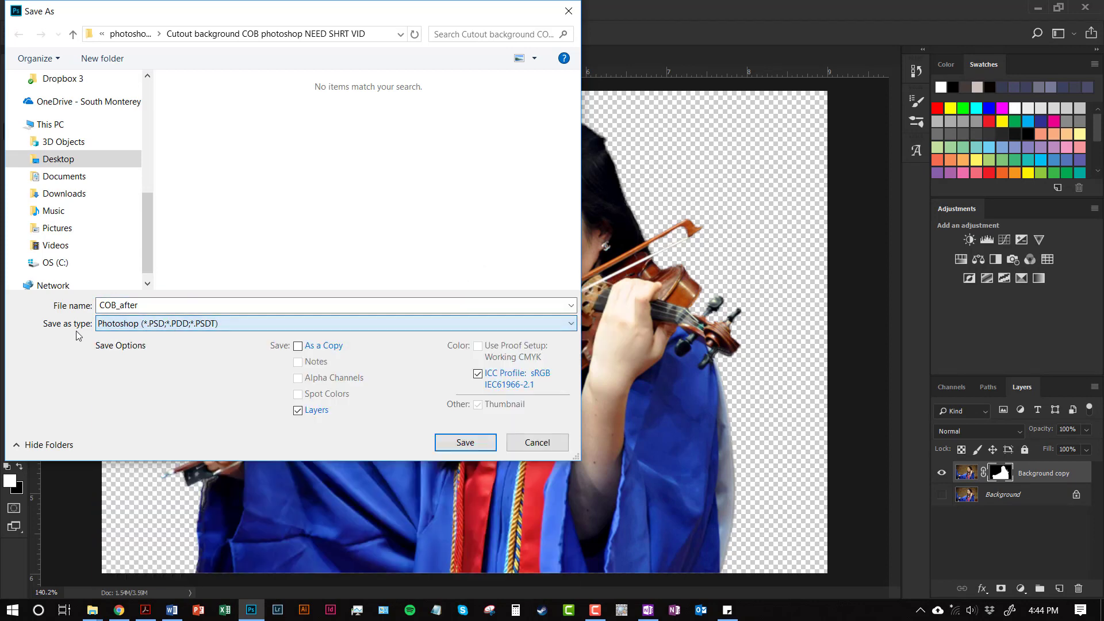
{"action": "left_click", "coordinate": [164, 328]}
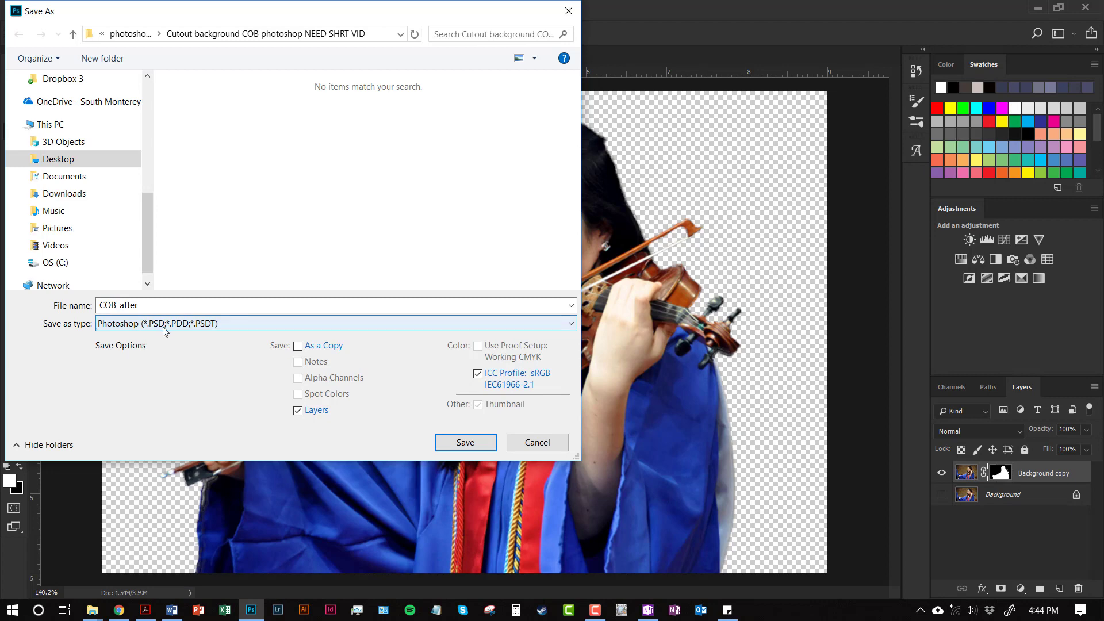
{"action": "left_click", "coordinate": [467, 445]}
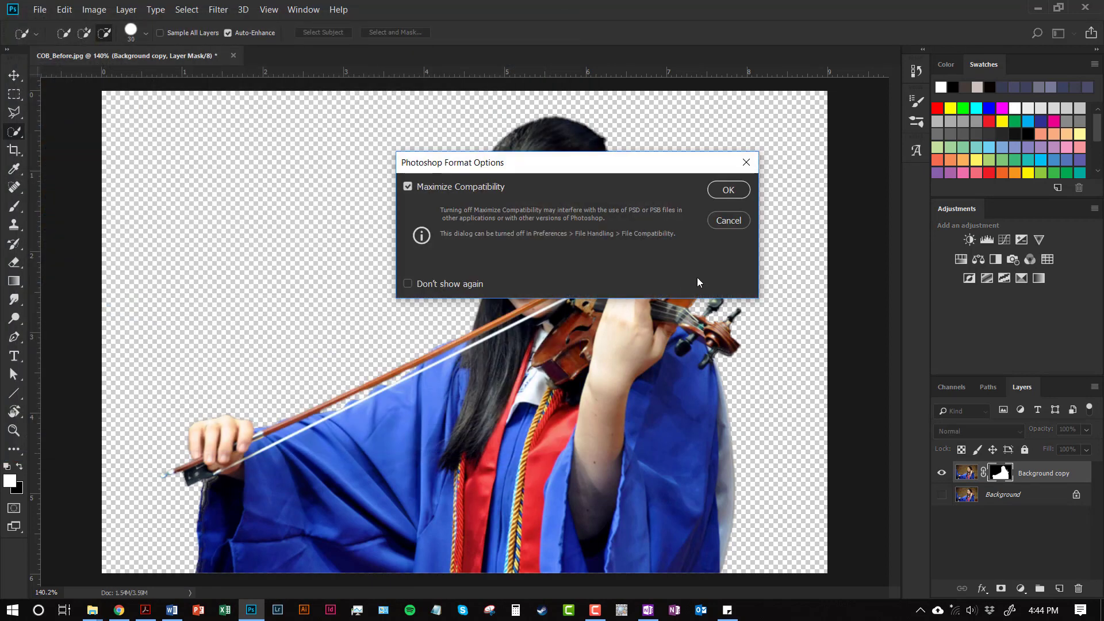
{"action": "left_click", "coordinate": [729, 191]}
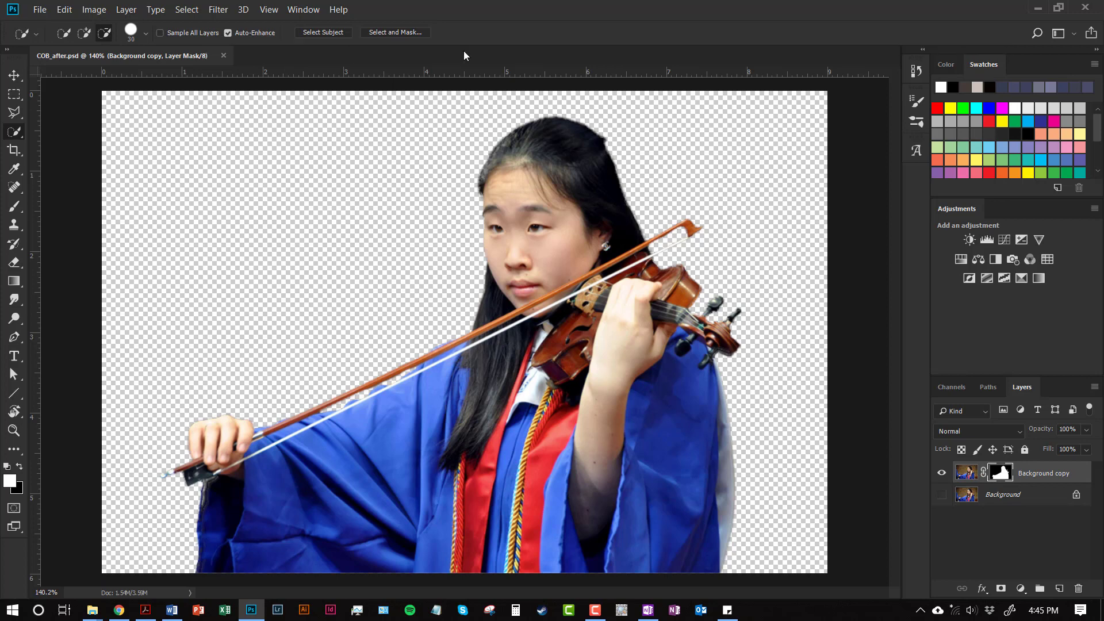
- Save the document under the name COB_after in TIFF format with layers, up to the TIFF options
{"action": "left_click", "coordinate": [38, 11]}
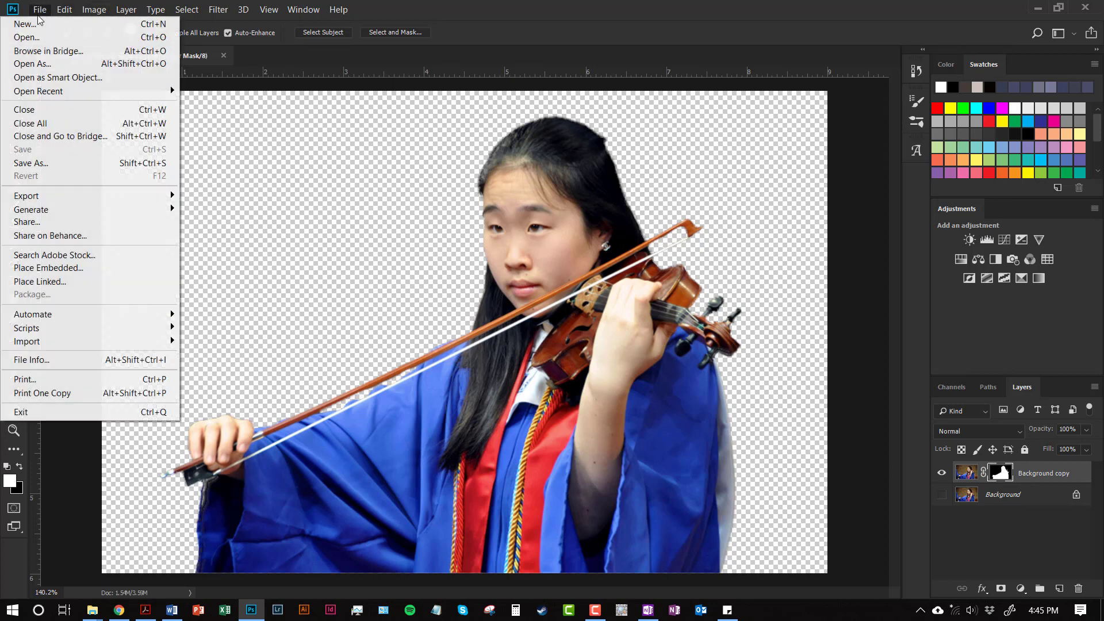
{"action": "left_click", "coordinate": [37, 165]}
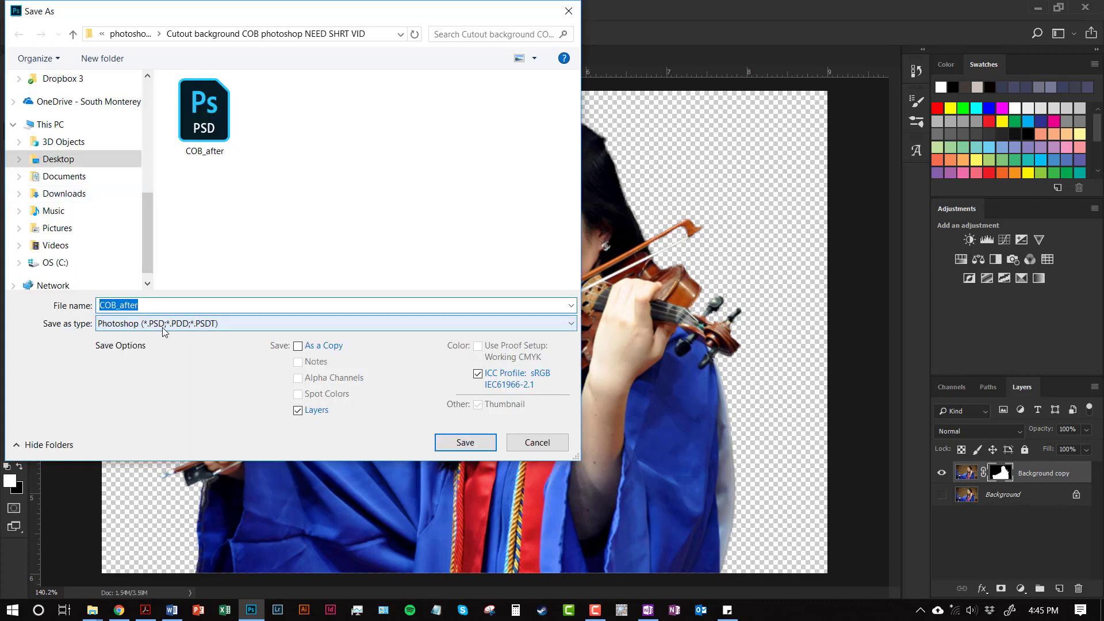
{"action": "left_click", "coordinate": [162, 324]}
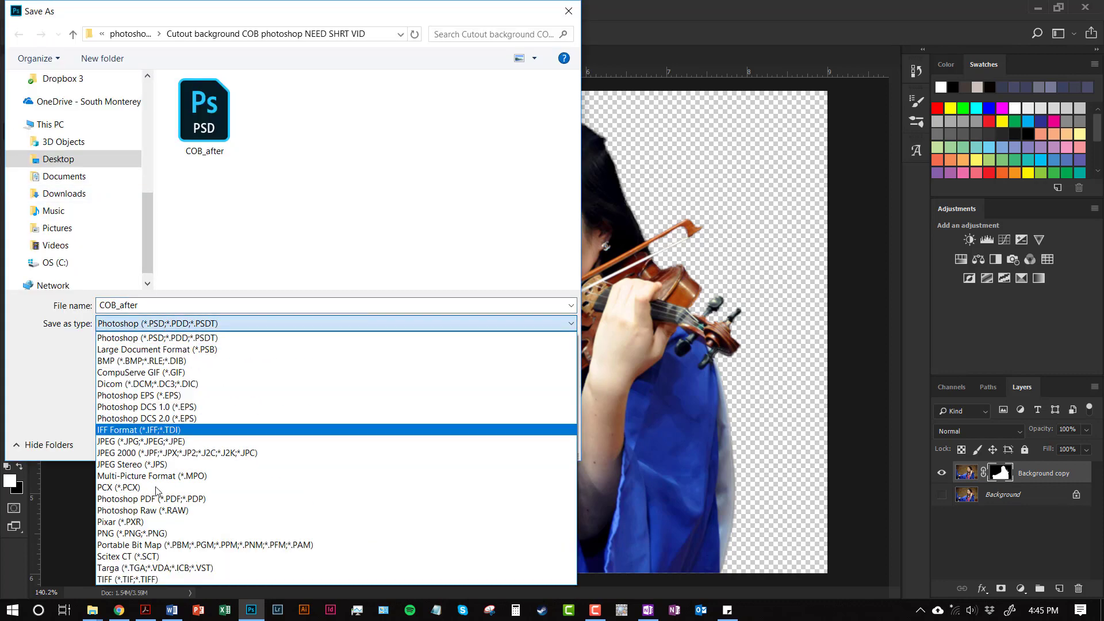
{"action": "left_click", "coordinate": [140, 580]}
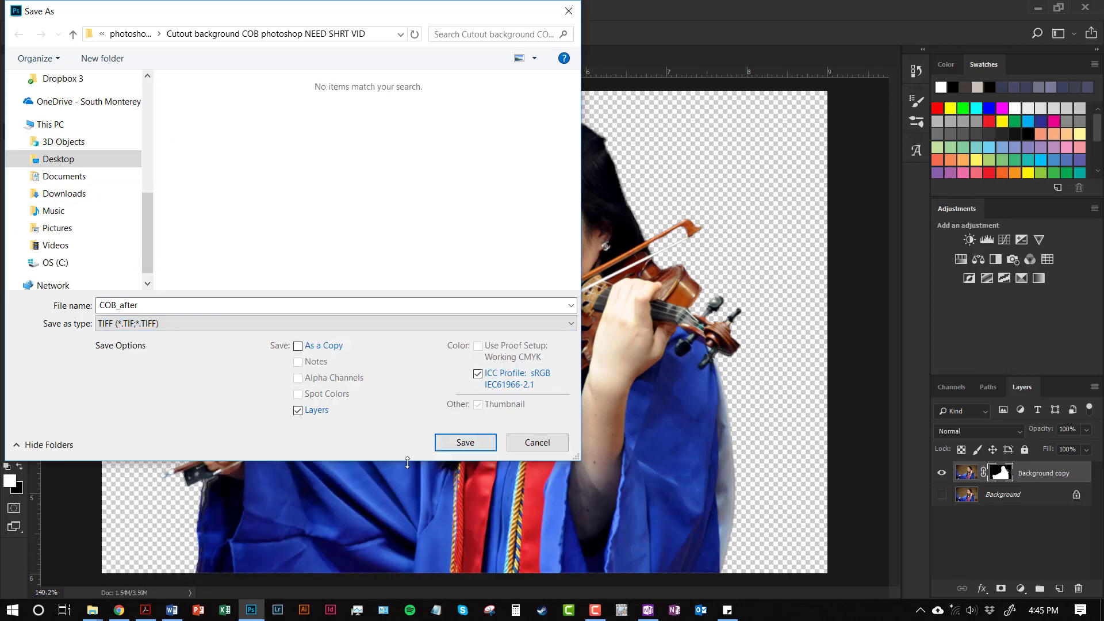
{"action": "left_click", "coordinate": [469, 446]}
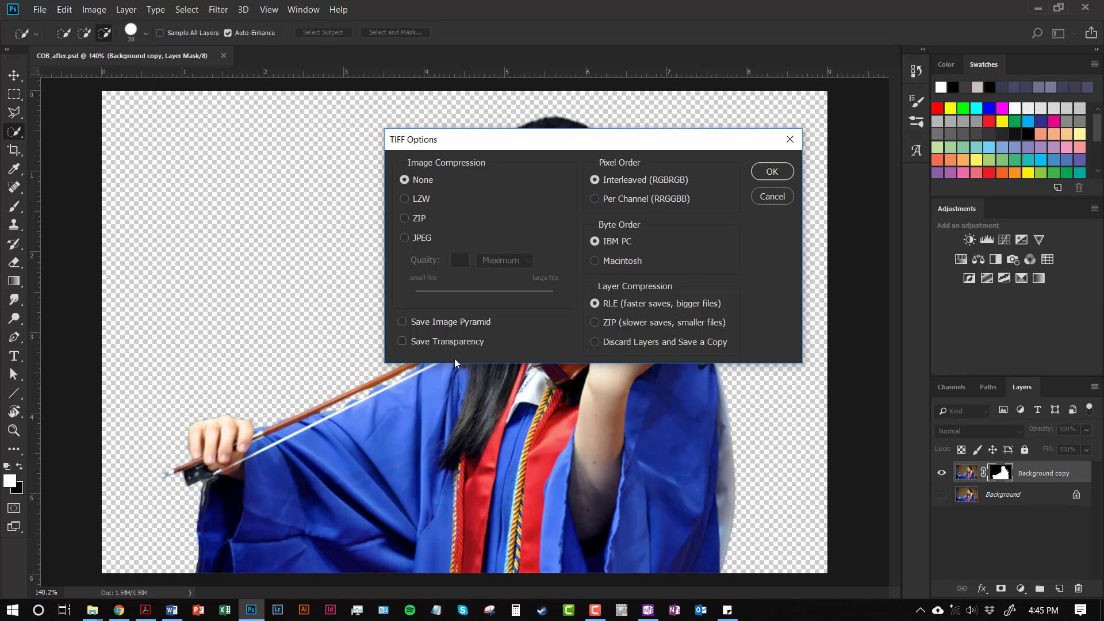
- Enable Save Transparency in the TIFF options and complete the save with layers included
{"action": "left_click", "coordinate": [401, 342]}
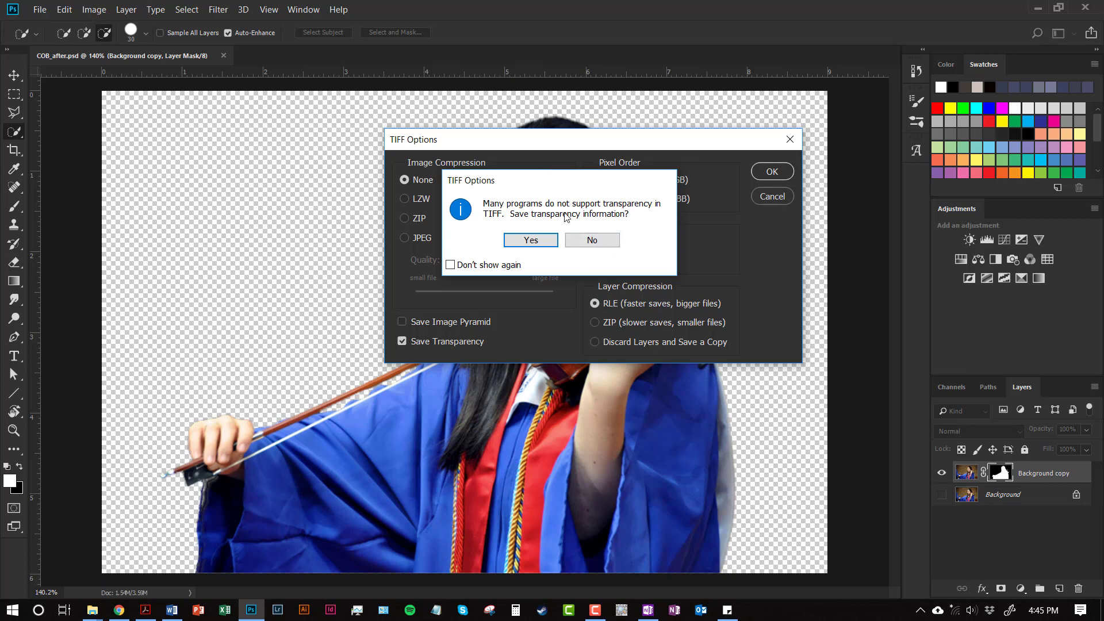
{"action": "left_click", "coordinate": [527, 244]}
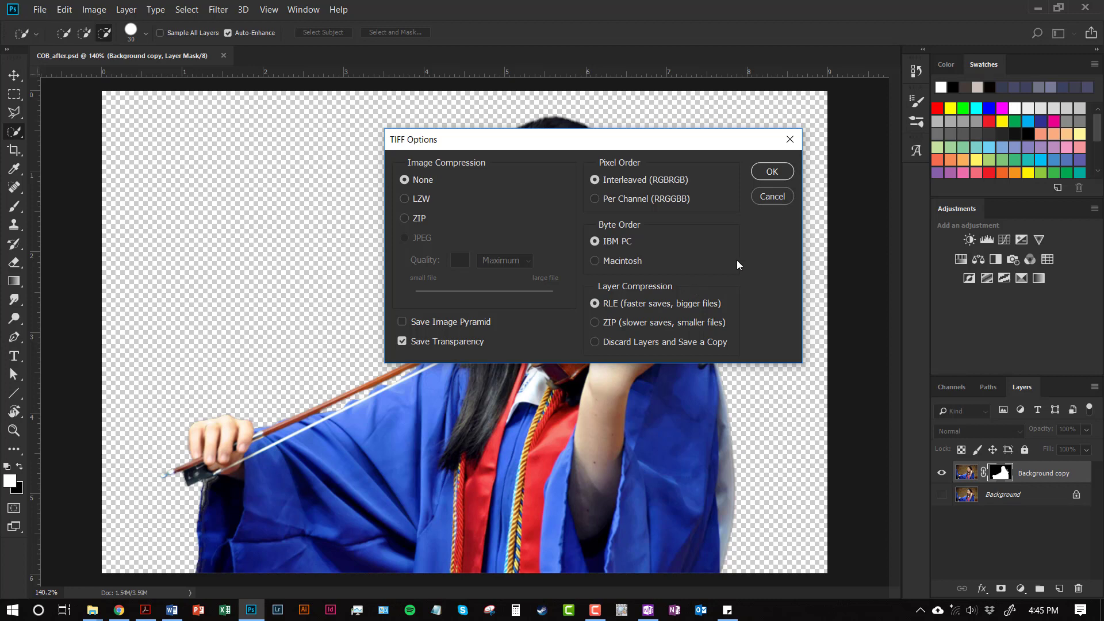
{"action": "left_click", "coordinate": [782, 174]}
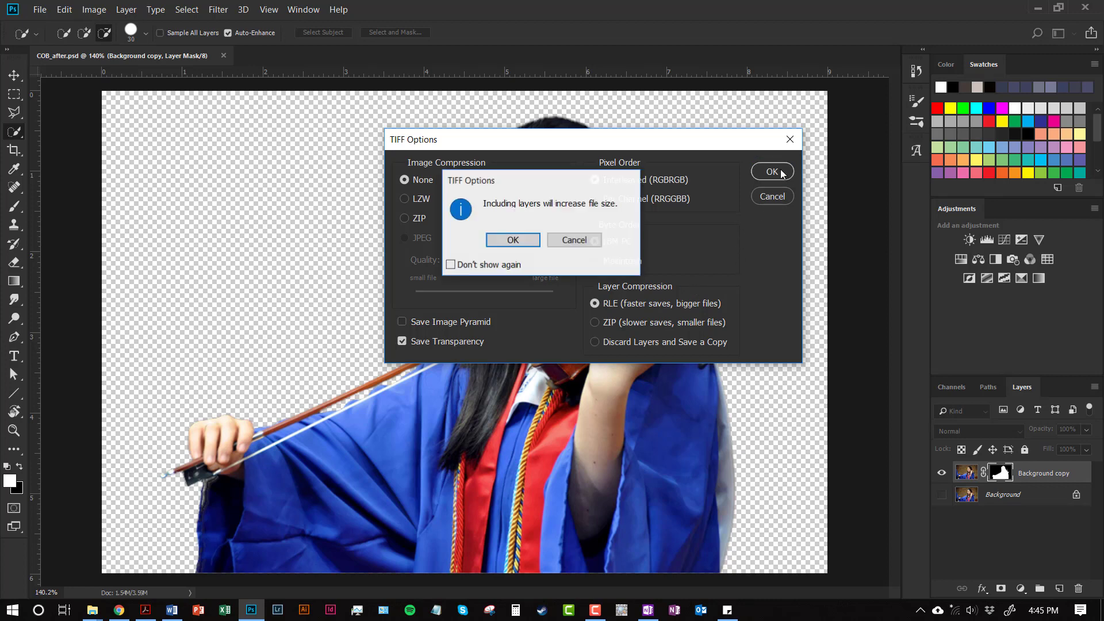
{"action": "left_click", "coordinate": [529, 242]}
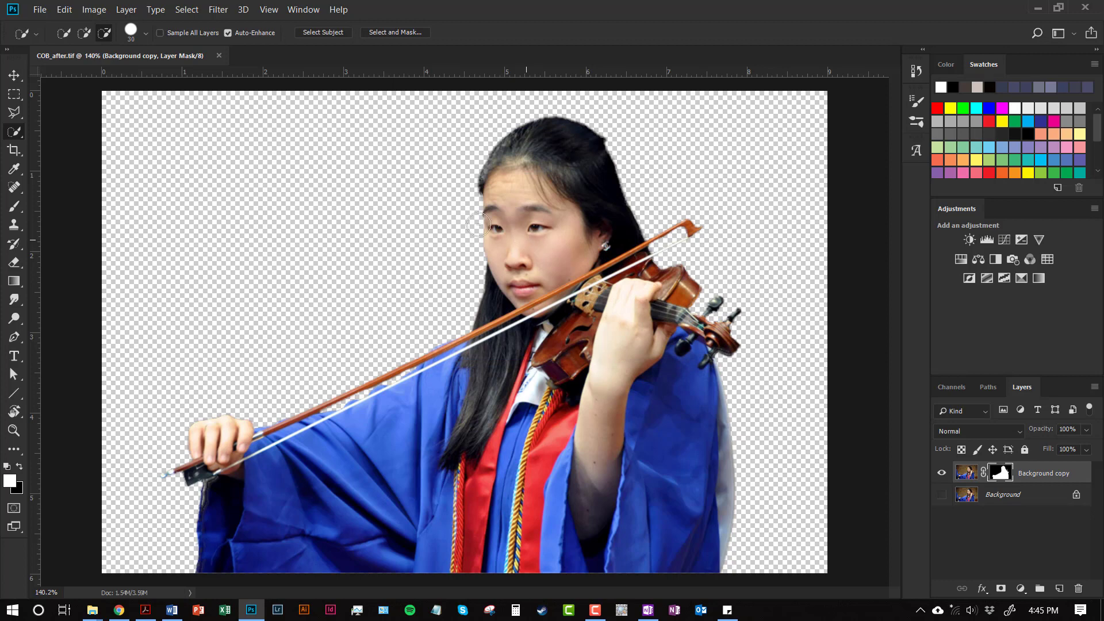